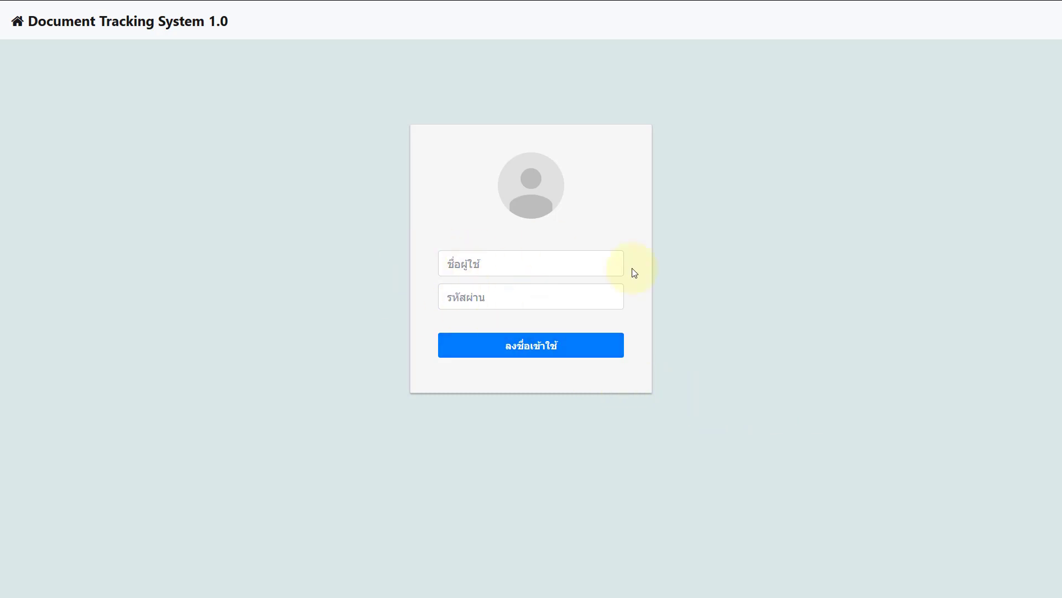
Step: Log in with the saved administrator account and go to the user-management page
click(517, 271)
click(487, 310)
click(498, 346)
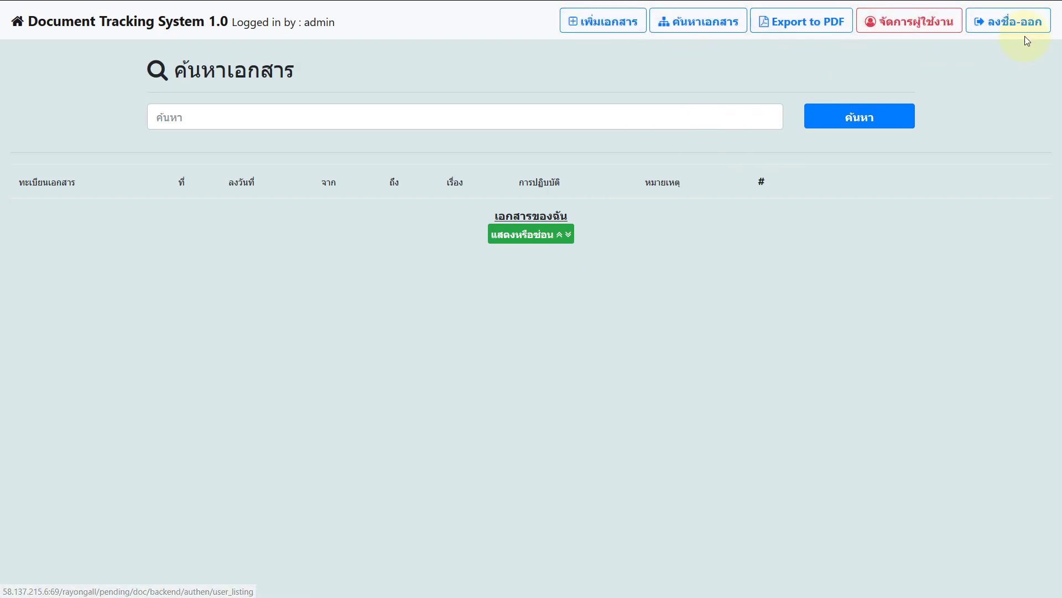
click(910, 33)
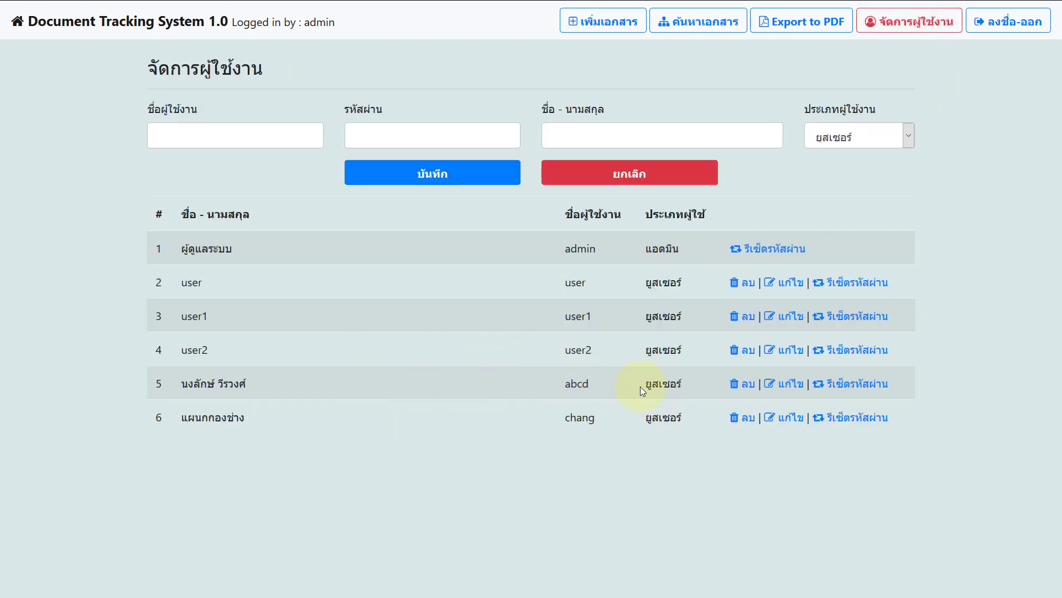
Step: Delete the five non-admin users, including แผนกกองช่าง, confirming each deletion
click(744, 383)
click(515, 245)
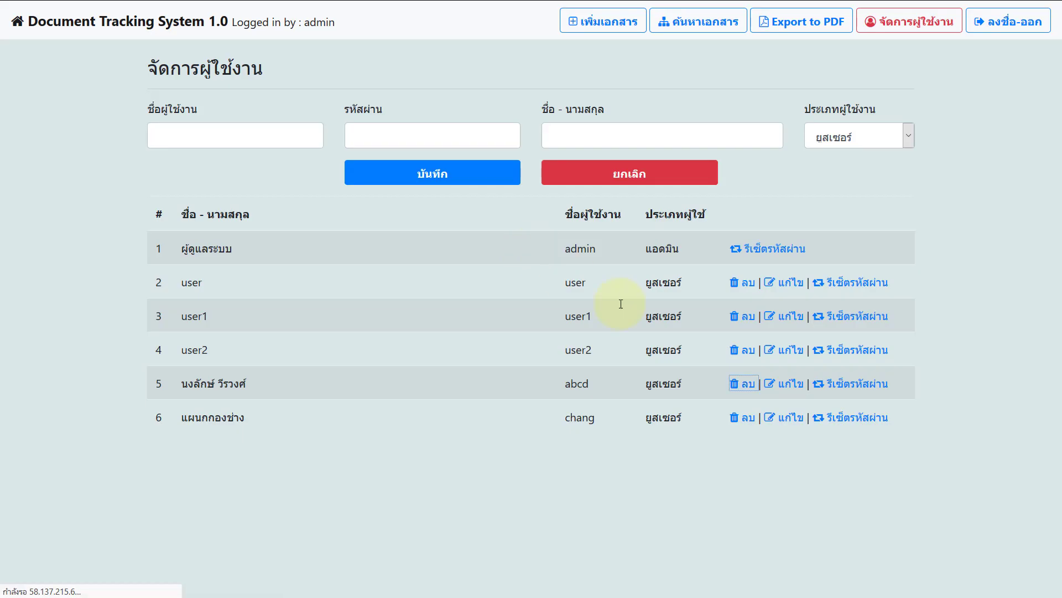
click(729, 349)
click(514, 245)
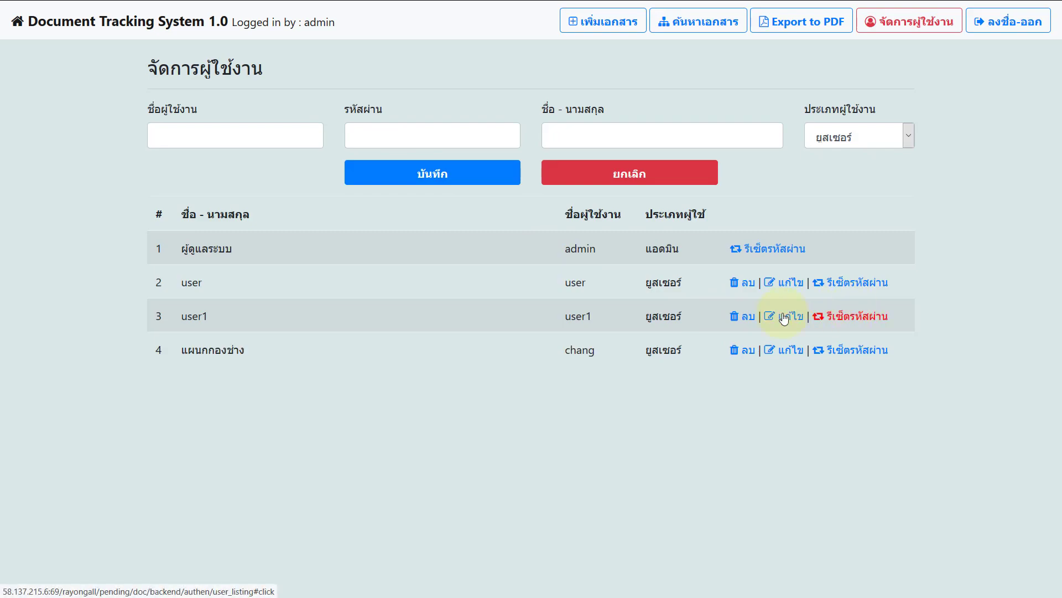
click(740, 317)
click(508, 246)
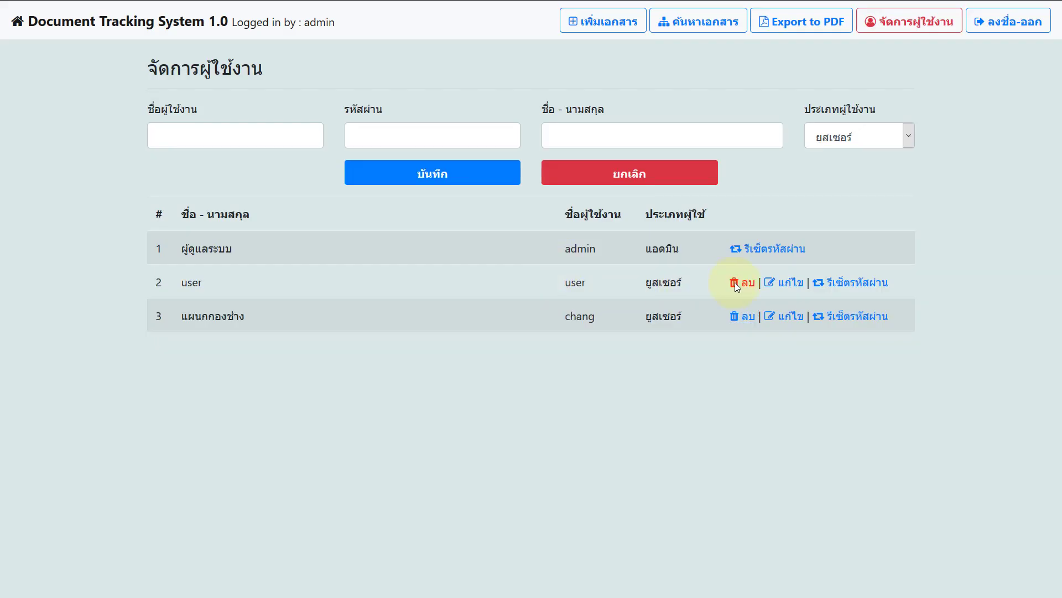
click(735, 283)
click(511, 245)
click(736, 282)
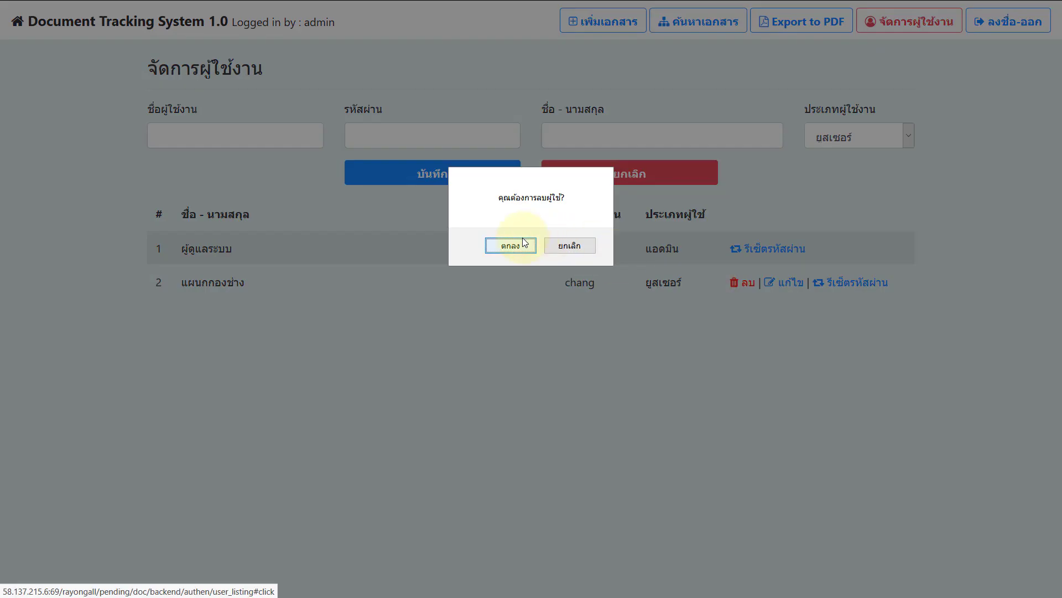
click(523, 244)
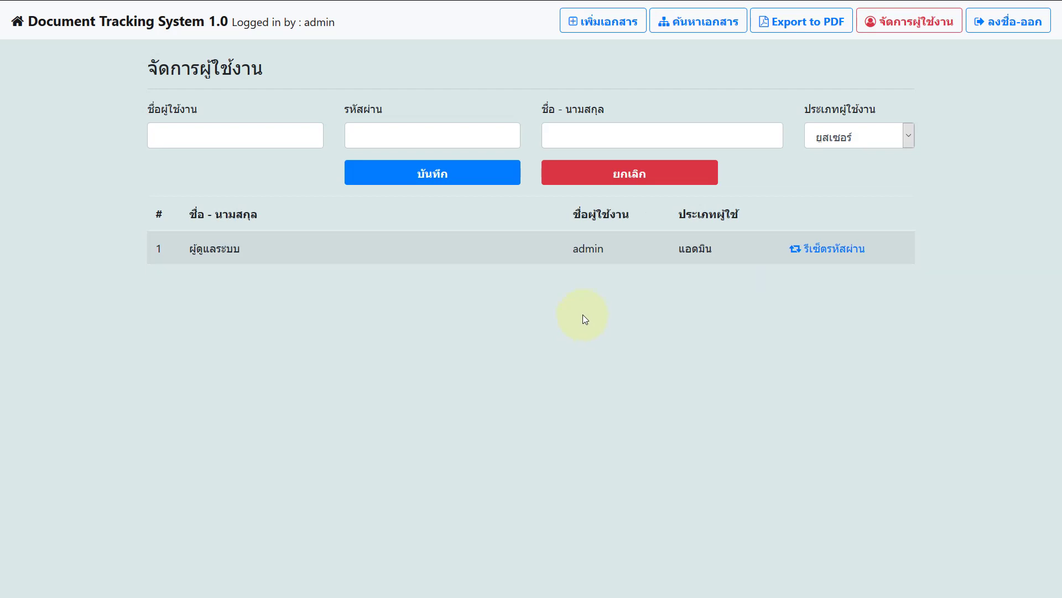
Step: Go through the add-user form's username, password and full-name fields, then open the user-type list
click(246, 132)
click(388, 138)
click(553, 134)
click(860, 137)
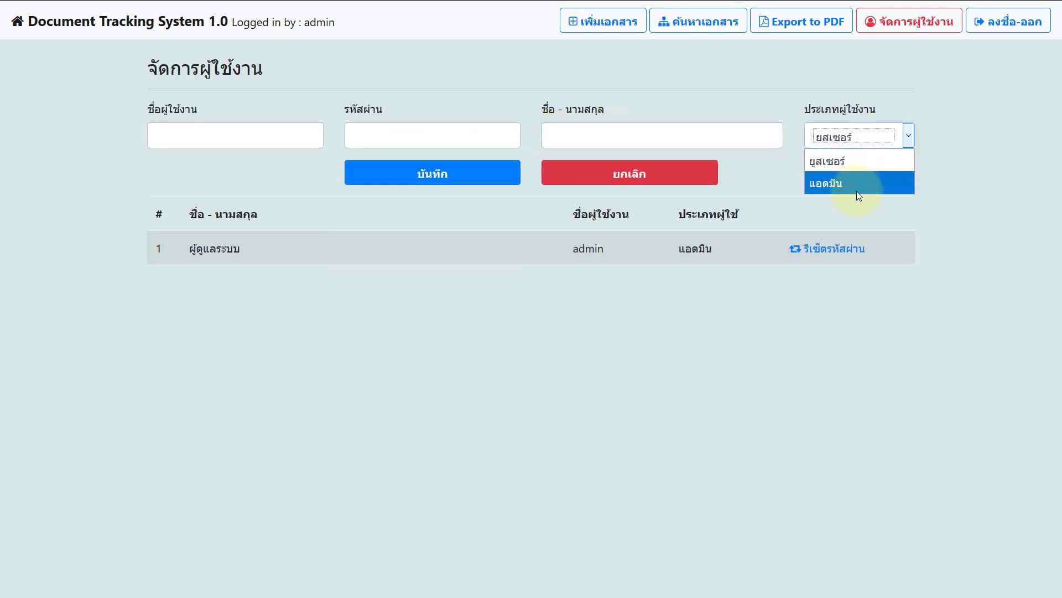
Step: Fill in the new user: username acc, its password, full name แผนกบัญชี, type ordinary user
click(946, 254)
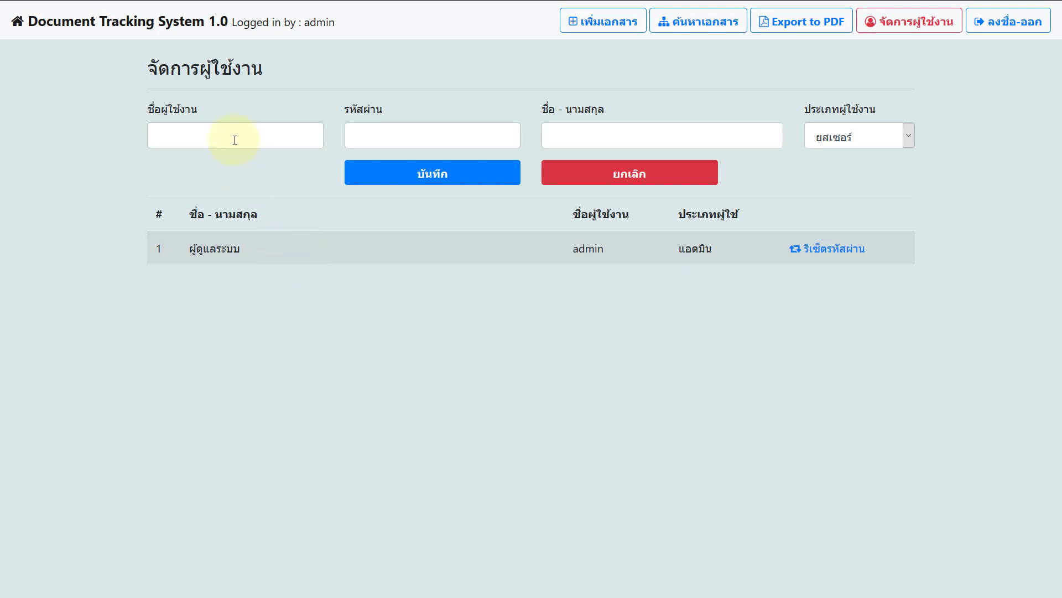
click(235, 139)
text(acc)
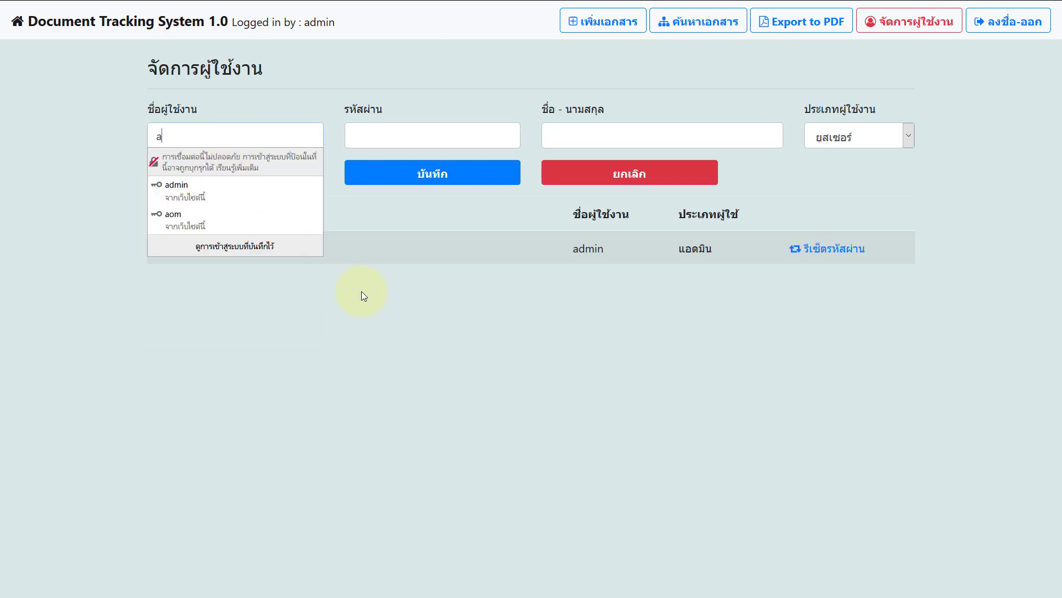
click(361, 133)
text(acc)
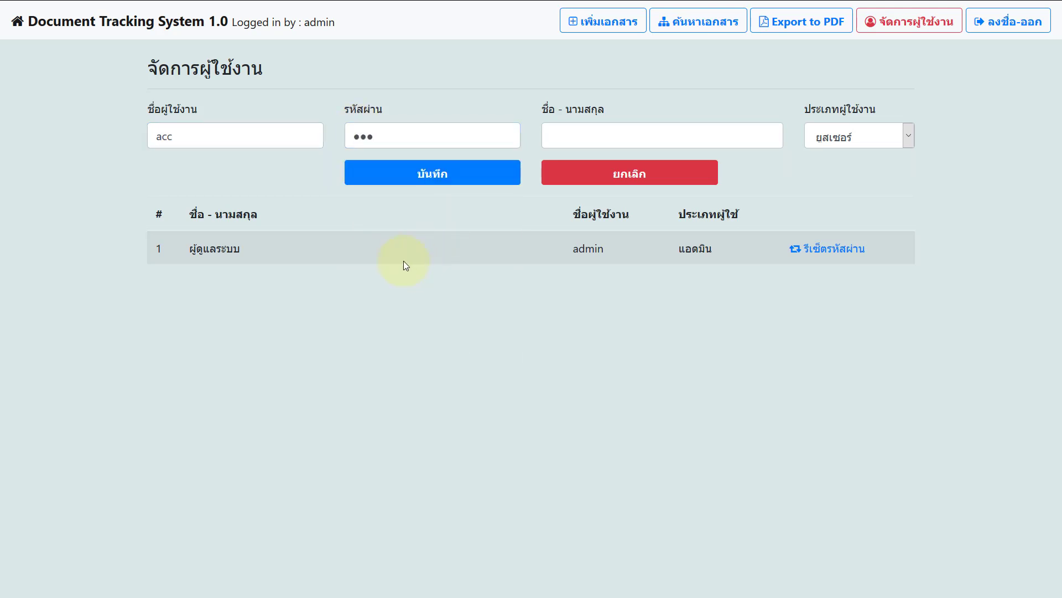
click(584, 135)
text(แผนกบัญชี)
click(889, 138)
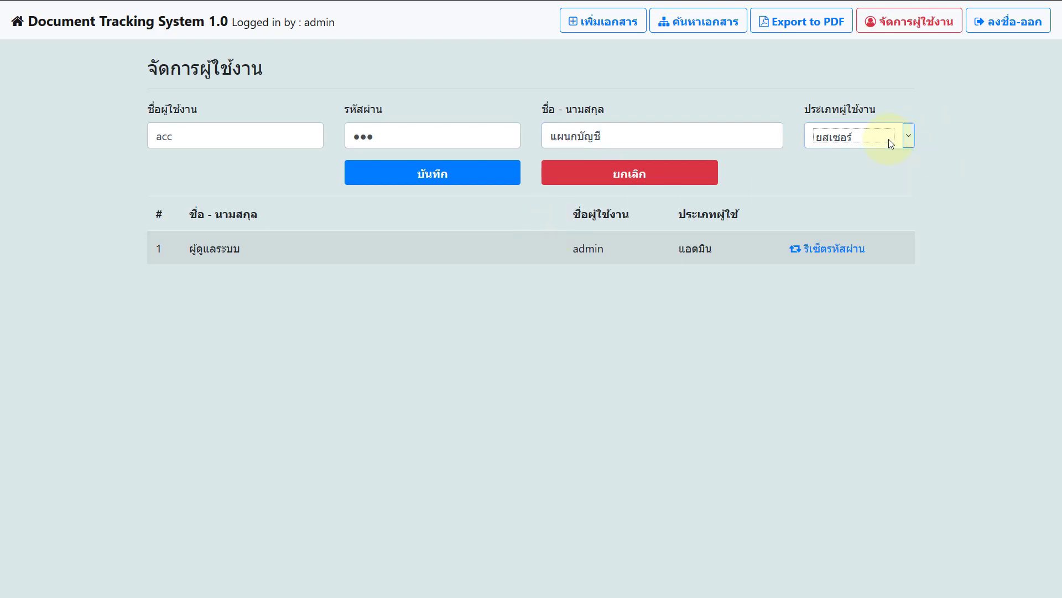
Step: Save the new user, decline Firefox's password prompt, and start a new document
click(426, 176)
click(360, 112)
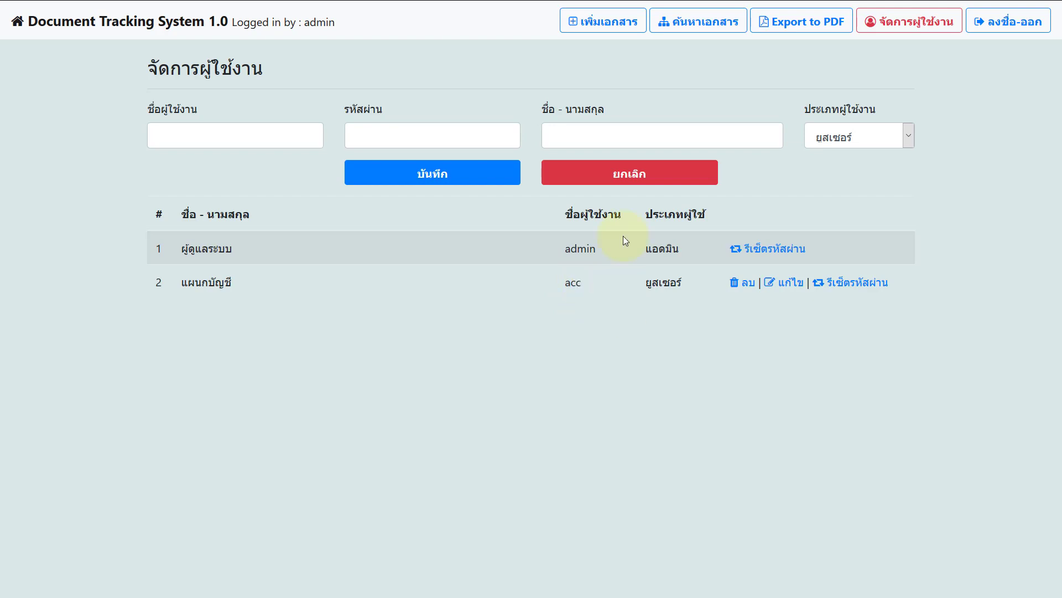
click(625, 22)
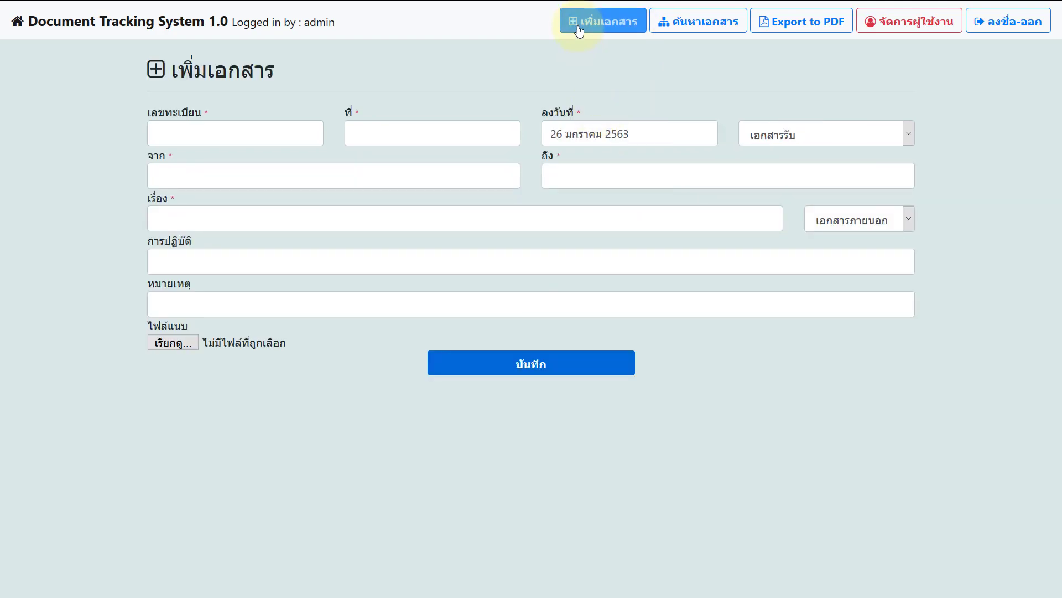
Step: Keep the document classified as an incoming, external document
click(788, 133)
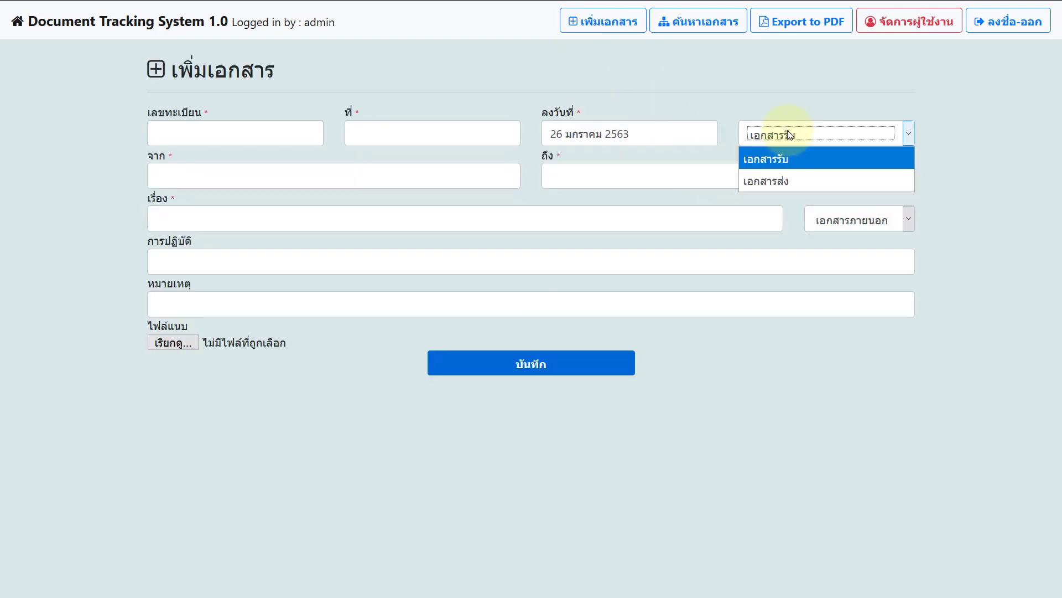
click(792, 161)
click(863, 222)
click(863, 230)
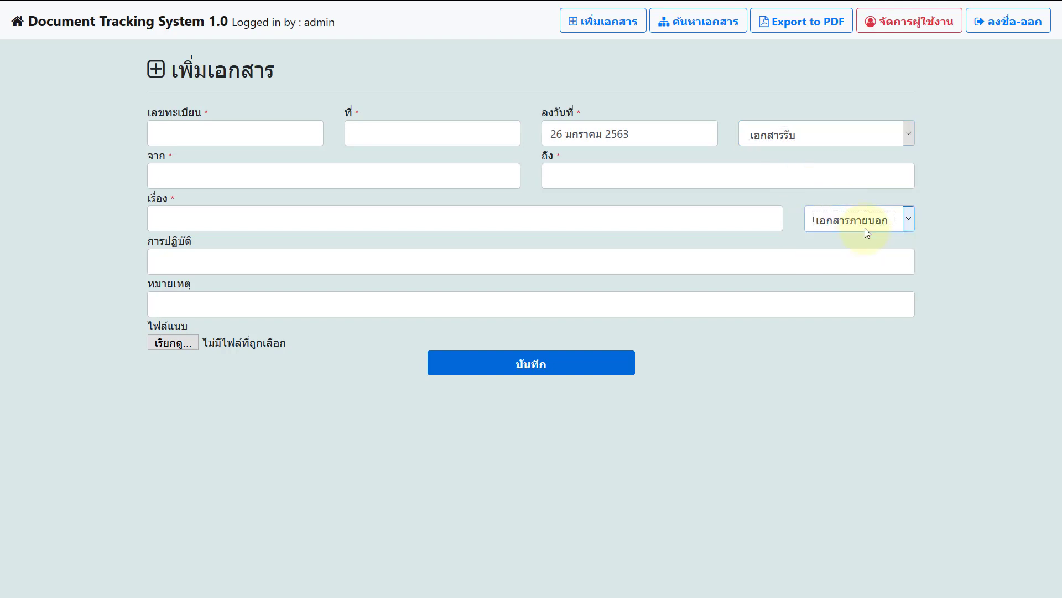
click(864, 228)
click(865, 219)
click(819, 143)
click(806, 162)
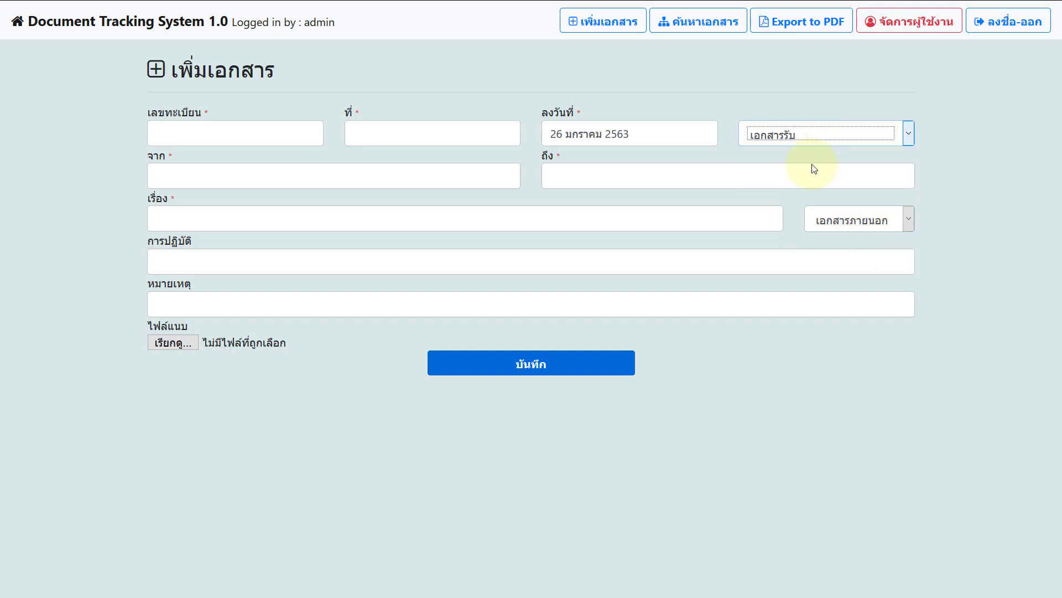
Step: Enter registration number 123ก1234 and keep the date 26 มกราคม 2563
click(259, 134)
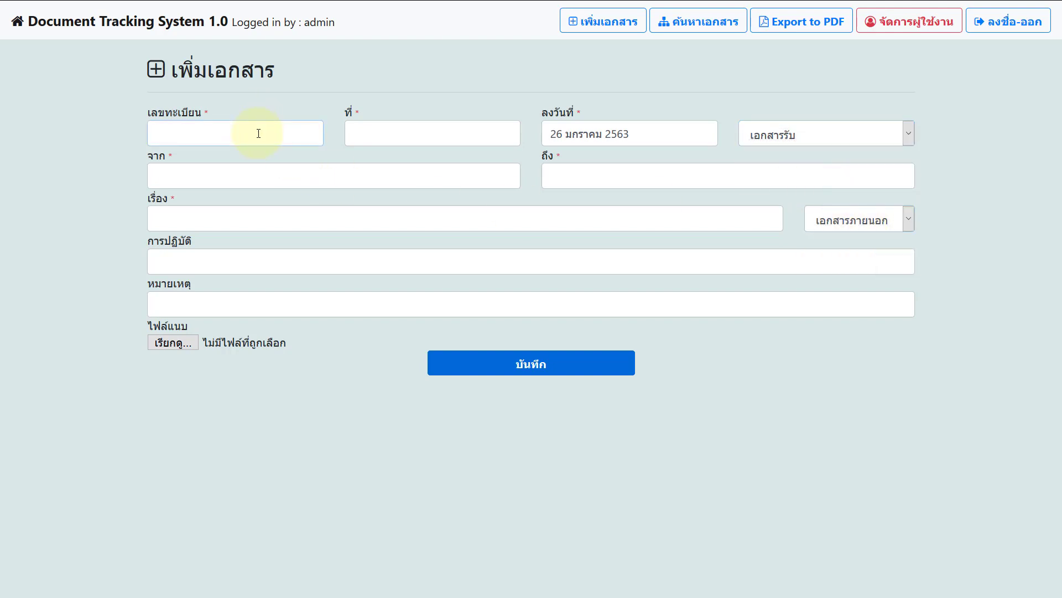
text(123)
text(ก)
text(1234)
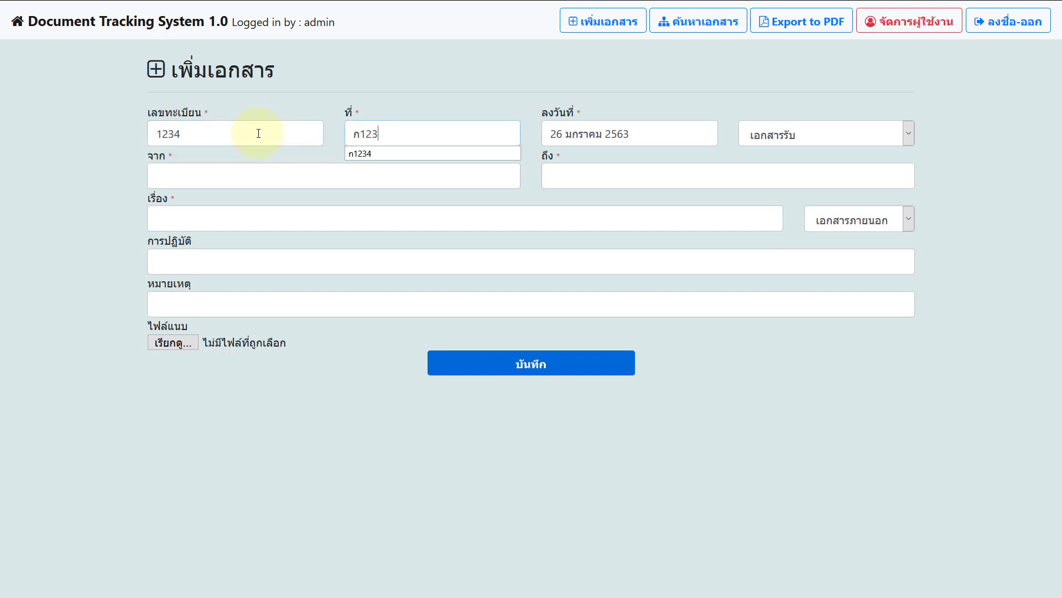
key(Tab)
click(620, 135)
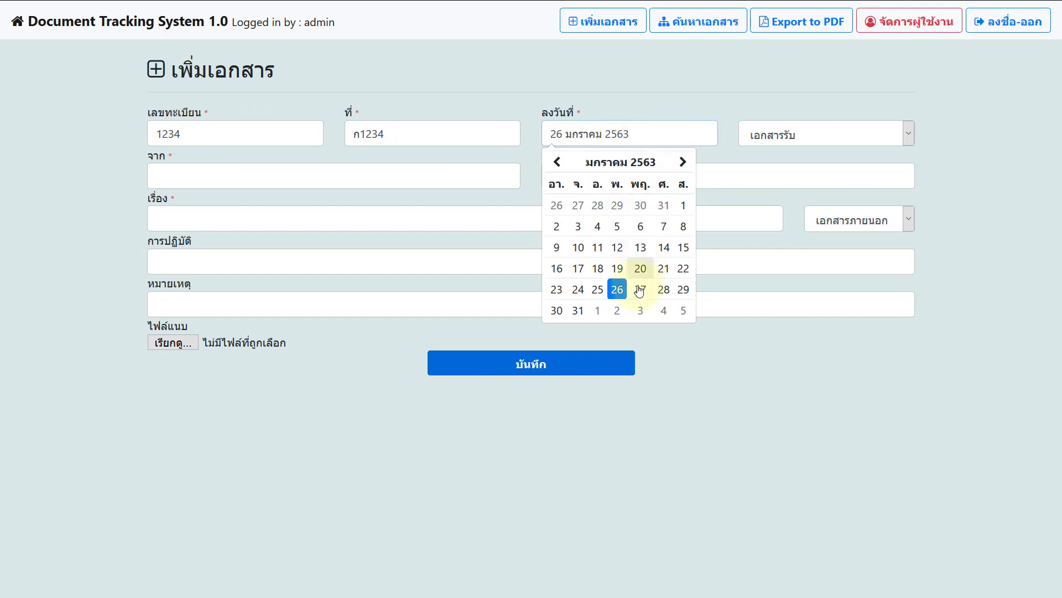
click(619, 289)
Step: Set the sender to อำเภอเมือง and the recipient to แผนกบัญชีอบต....
click(393, 170)
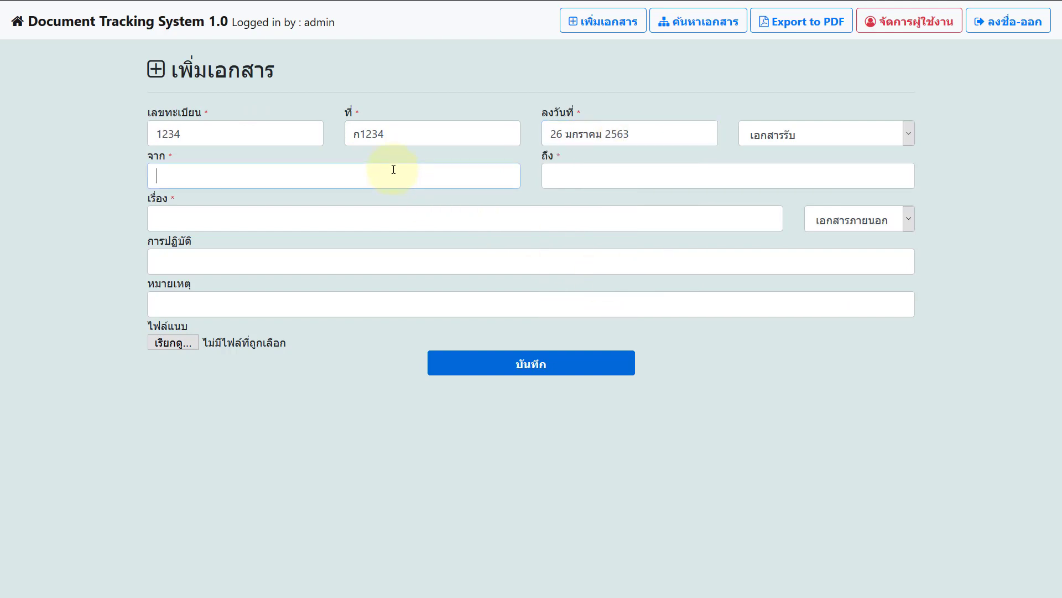
text(ปลัด)
key(BackSpace)
key(BackSpace)
key(BackSpace)
key(BackSpace)
text(อ)
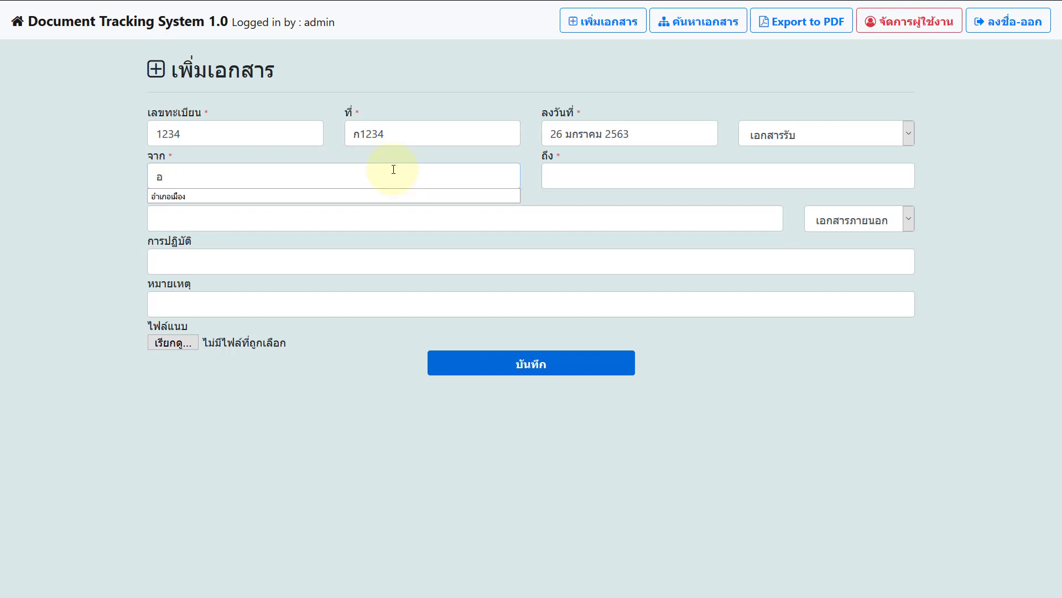
text(ำเภอ)
click(372, 197)
click(600, 176)
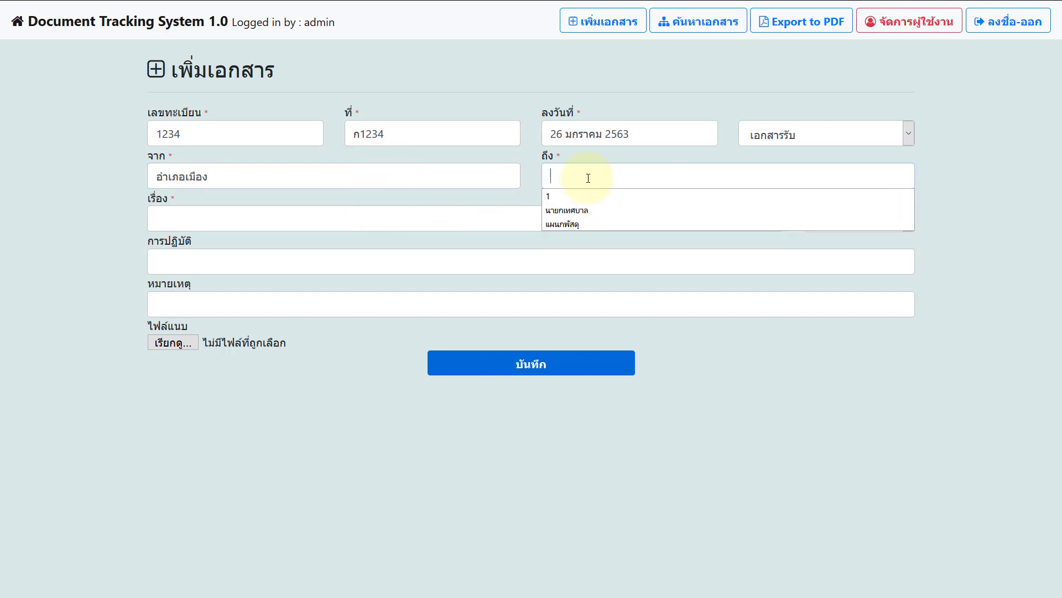
text(แผนก)
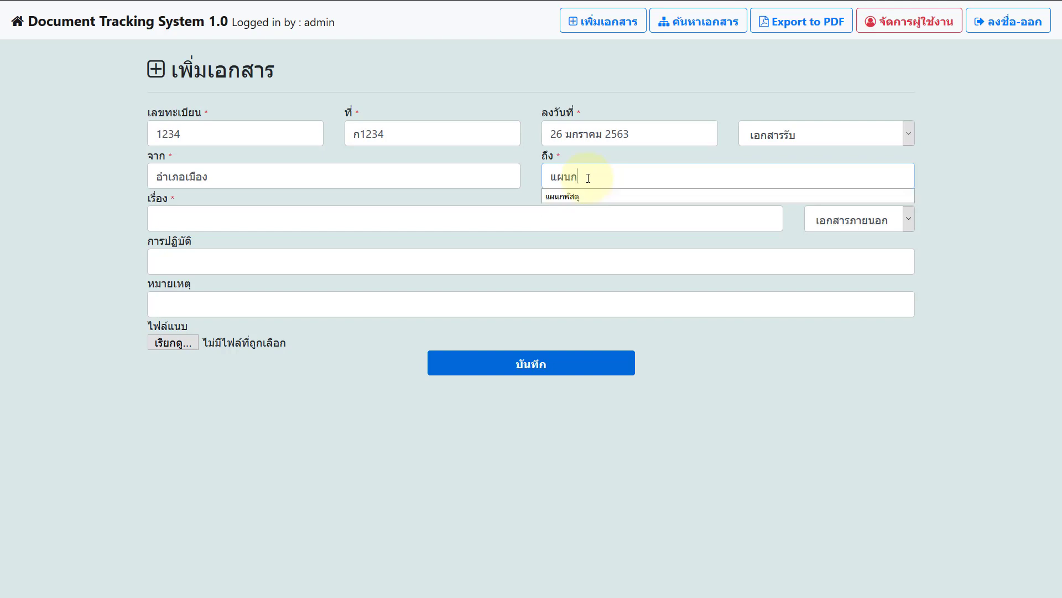
text(บัญชี)
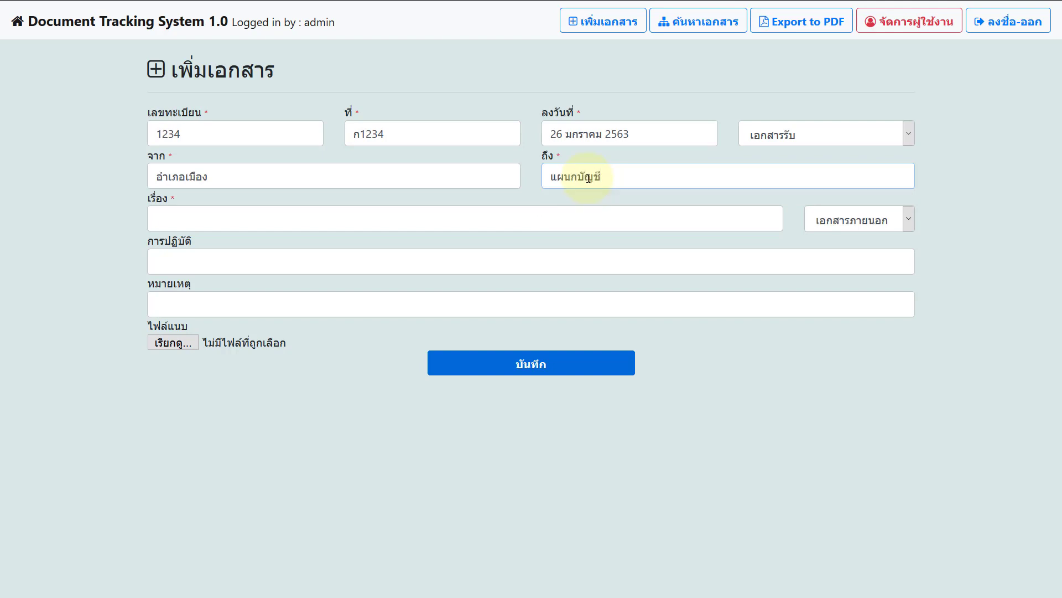
text(อบต.....)
Step: Enter the subject งบปี 2563, correcting typing mistakes
click(547, 212)
text(เงิน)
key(BackSpace)
key(BackSpace)
key(BackSpace)
text(งบปี 253)
key(BackSpace)
text(63)
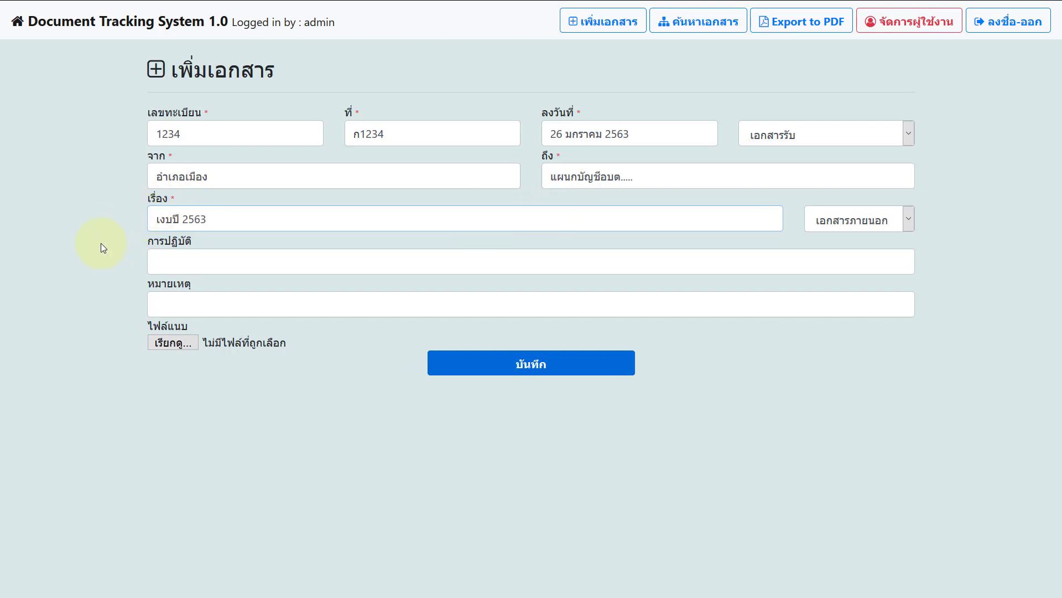
key(BackSpace)
Step: Enter '-' in both the action and remarks fields
click(220, 266)
text(-)
key(Tab)
text(-)
key(Tab)
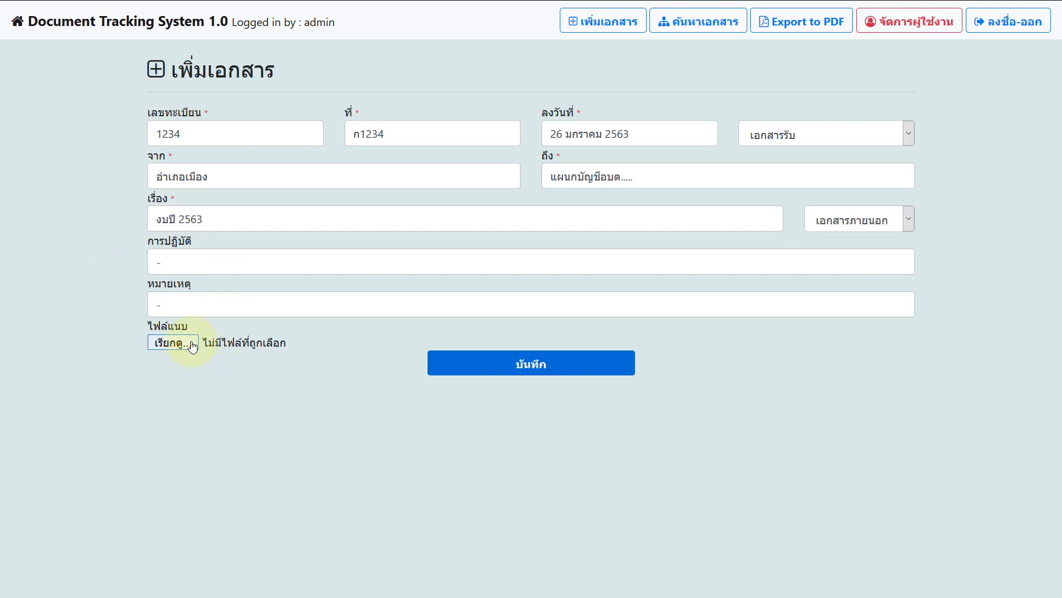
key(Return)
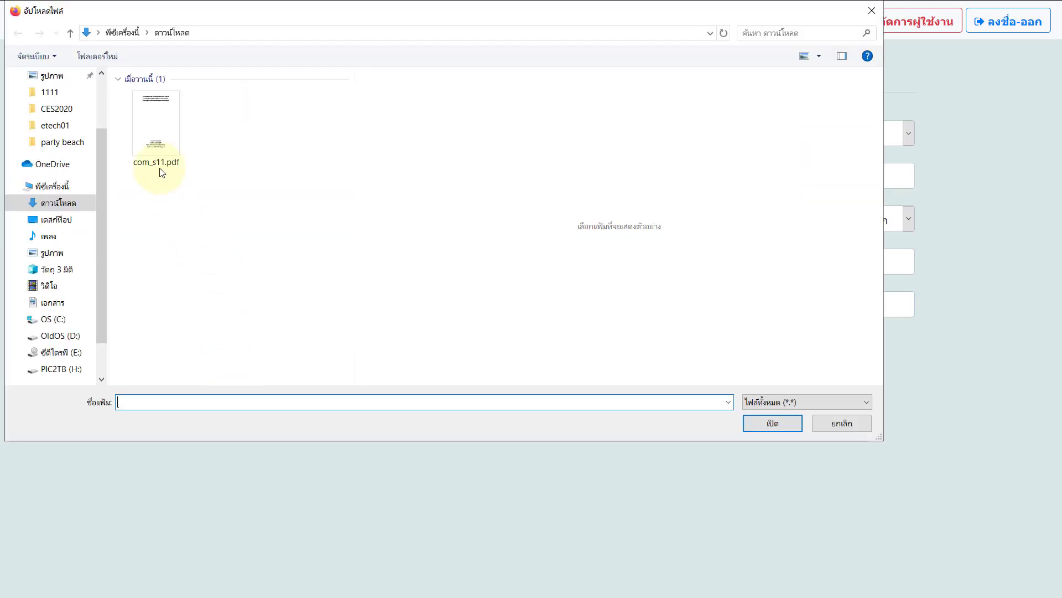
Step: Attach com_s11.pdf from Downloads and save document 1234
click(157, 130)
double_click(157, 130)
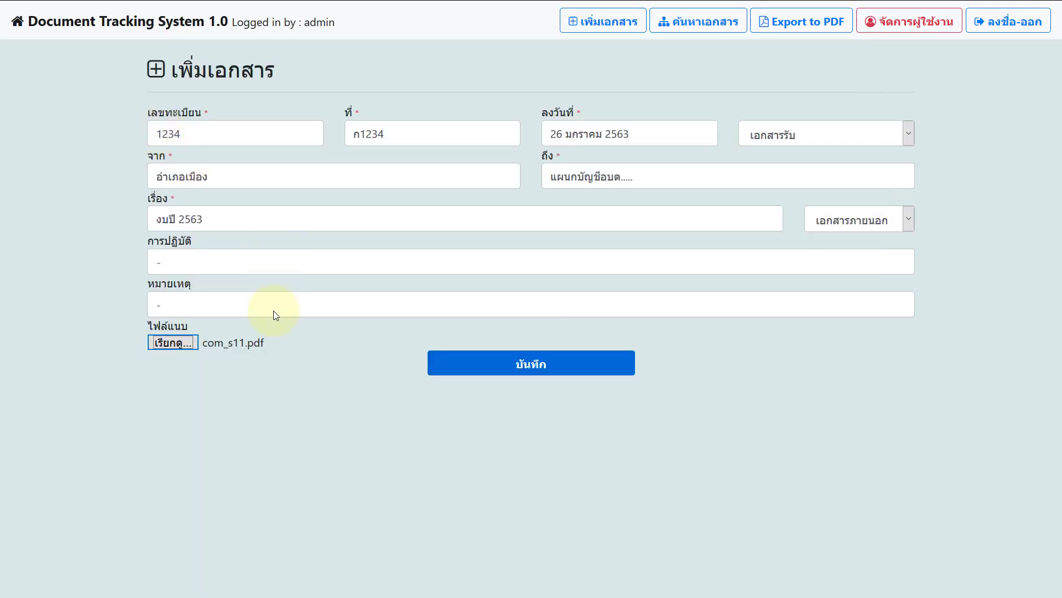
click(458, 372)
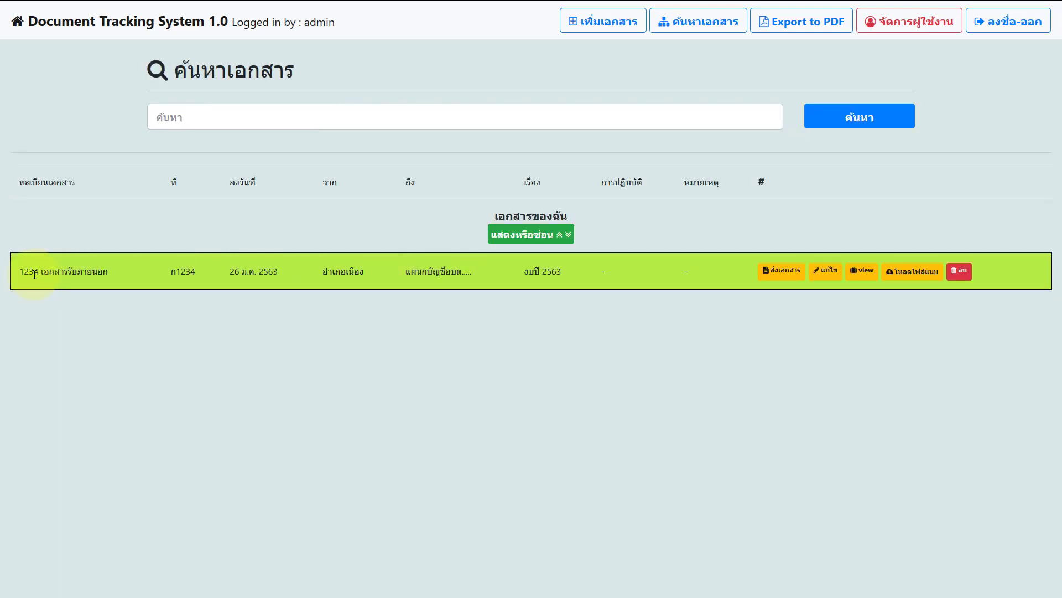
drag(33, 268, 120, 276)
click(219, 272)
drag(219, 272, 546, 273)
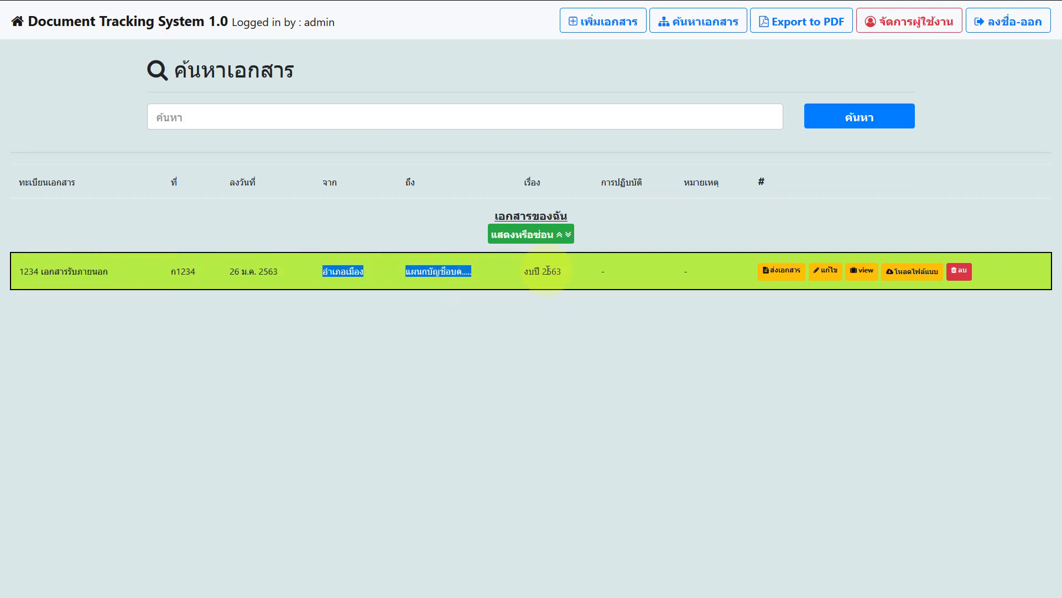
click(609, 277)
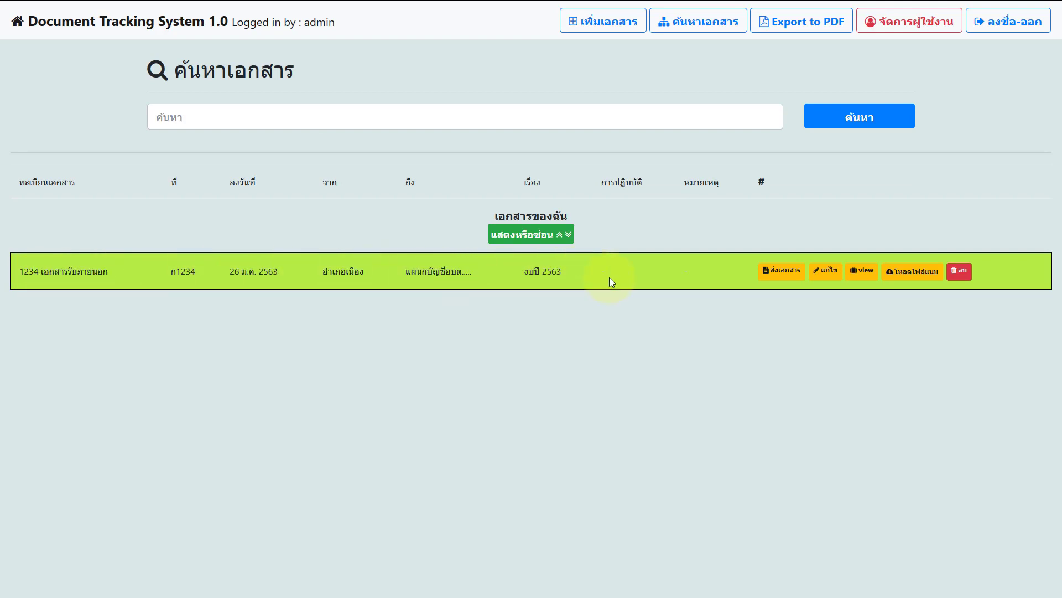
click(863, 271)
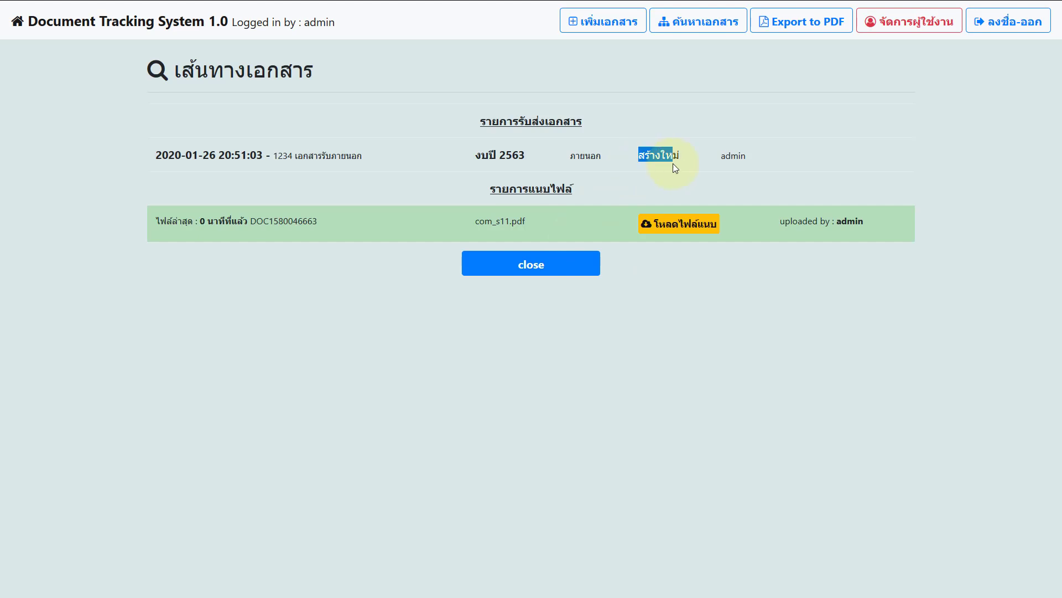
drag(232, 157, 258, 156)
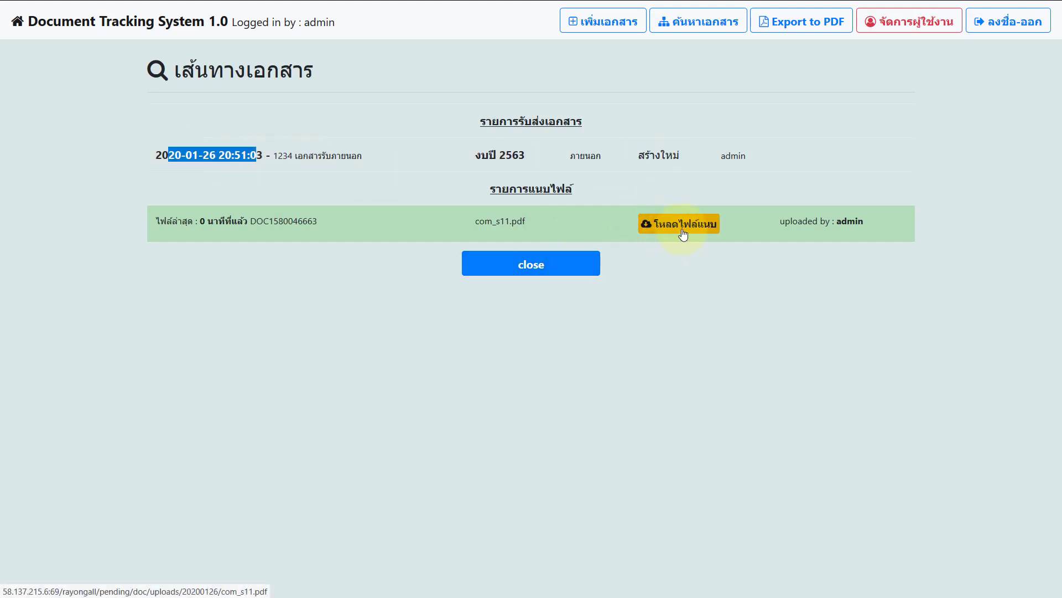
double_click(837, 233)
click(844, 245)
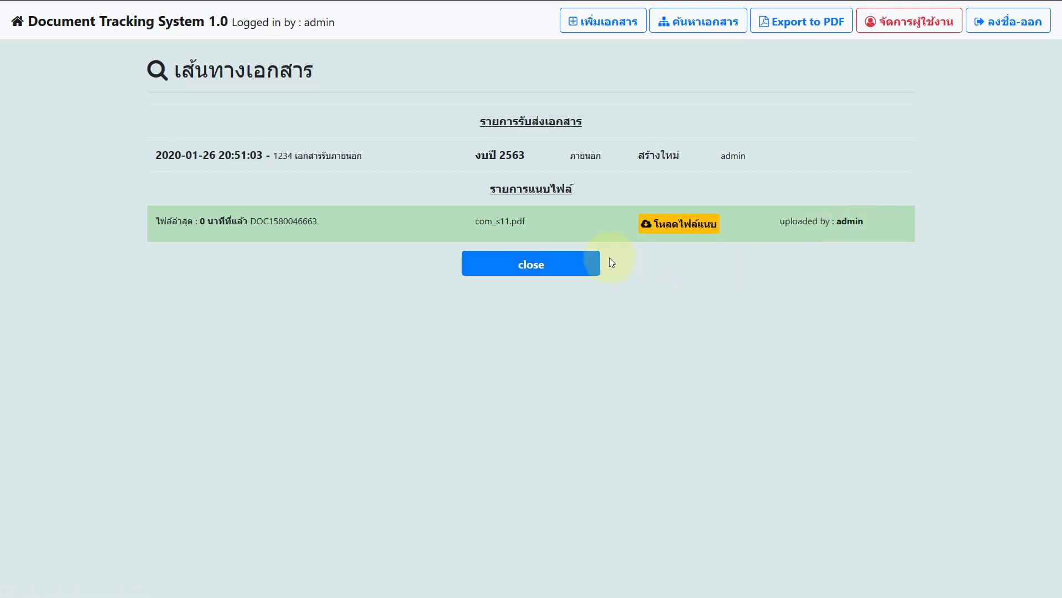
click(609, 258)
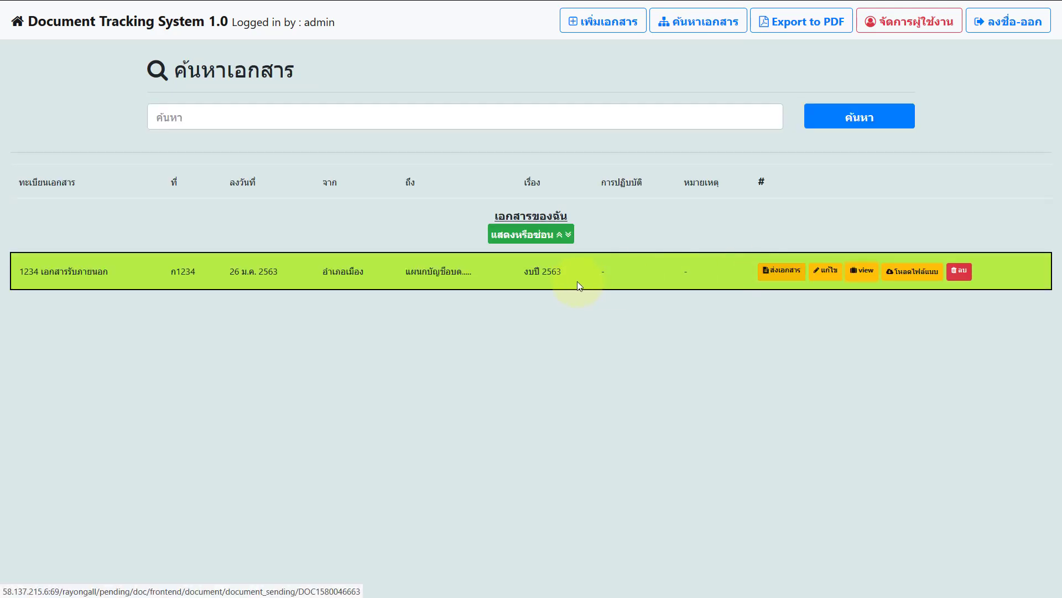
Step: Open the send page for document 1234 and choose แผนกบัญชี as recipient
drag(524, 271, 561, 272)
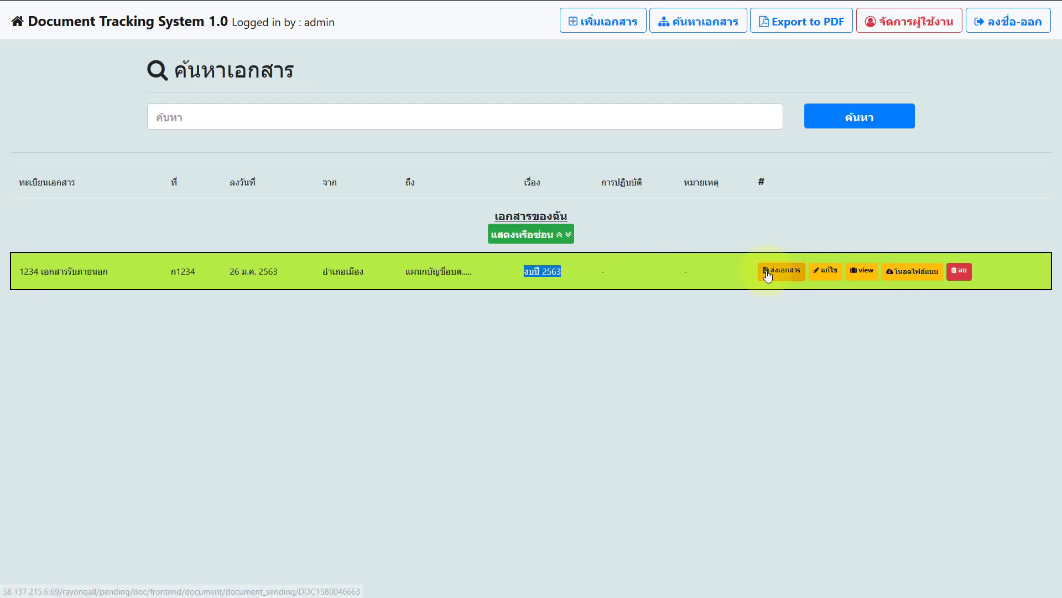
click(768, 275)
click(616, 230)
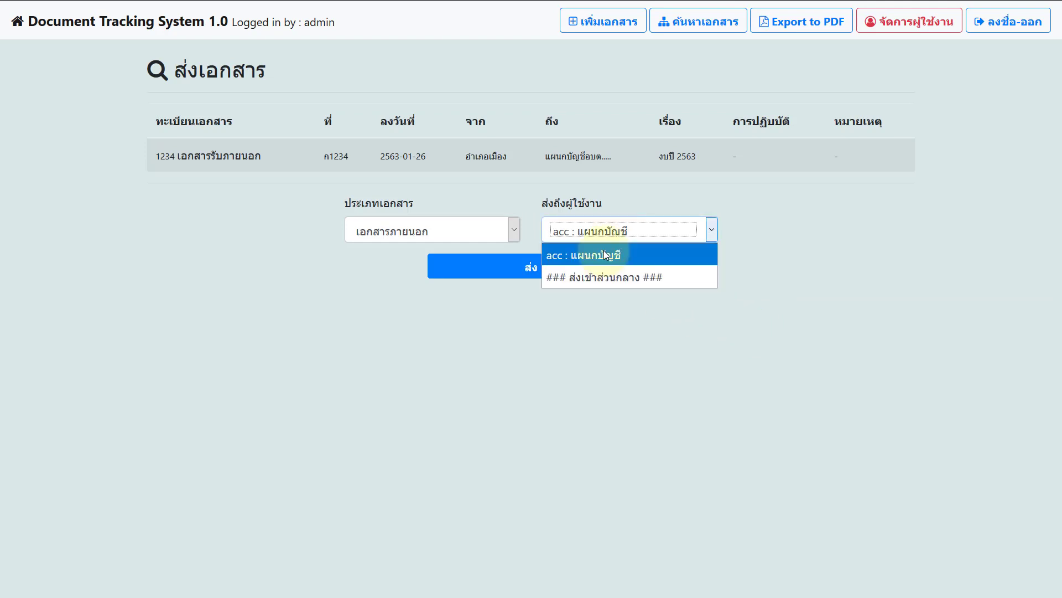
click(603, 252)
click(613, 238)
click(612, 276)
click(619, 231)
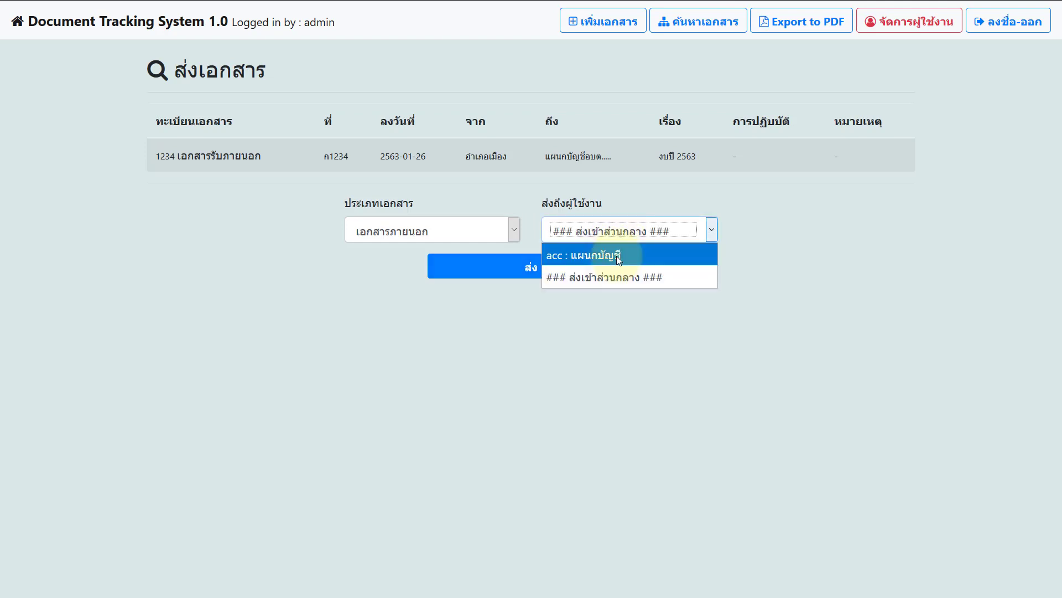
click(617, 255)
click(633, 232)
click(631, 252)
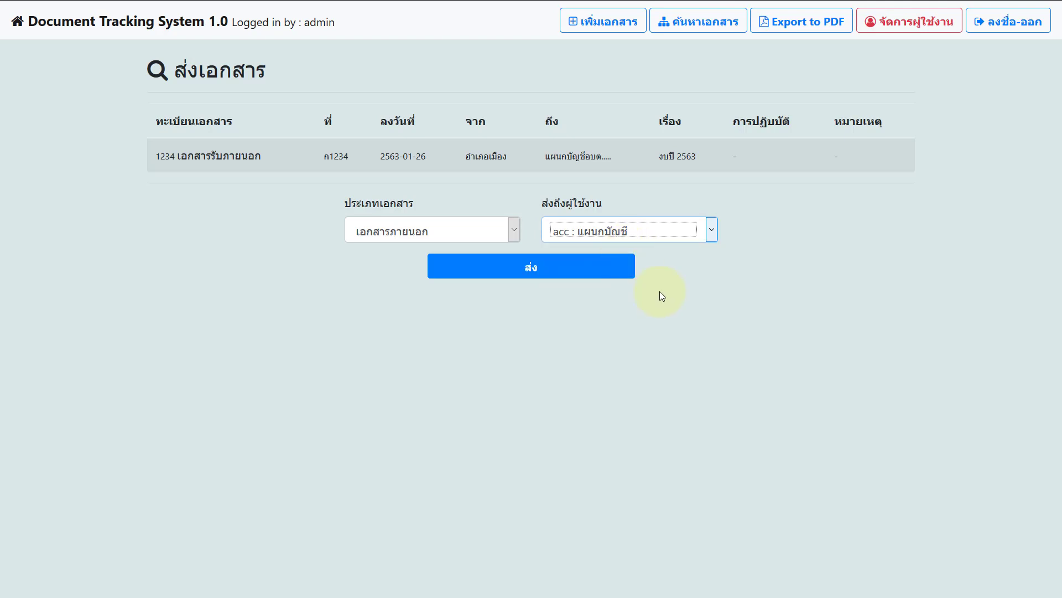
Step: Keep the type as เอกสารภายนอก and send the document
click(469, 226)
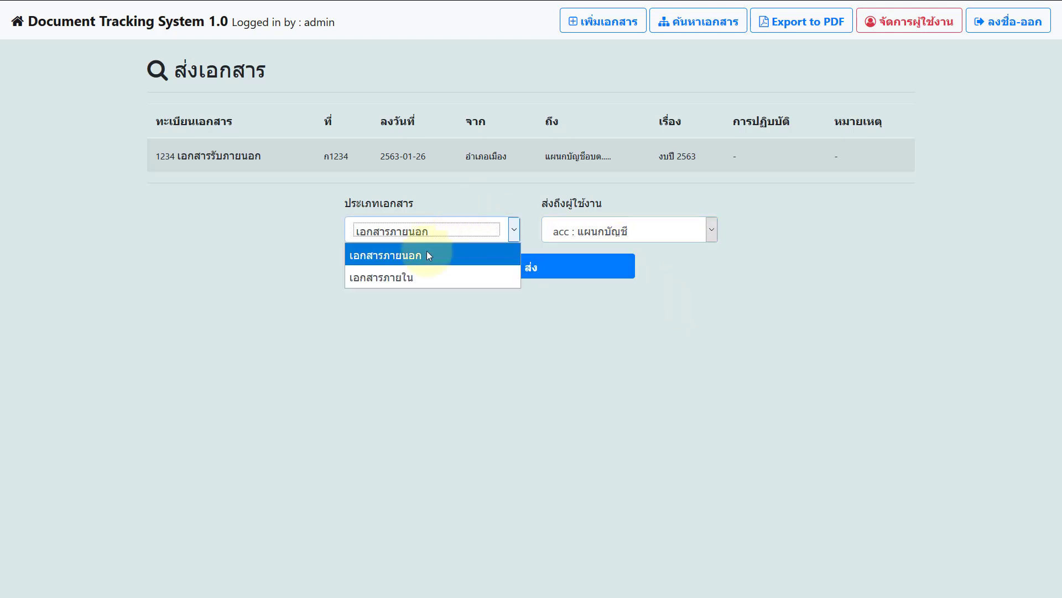
click(393, 248)
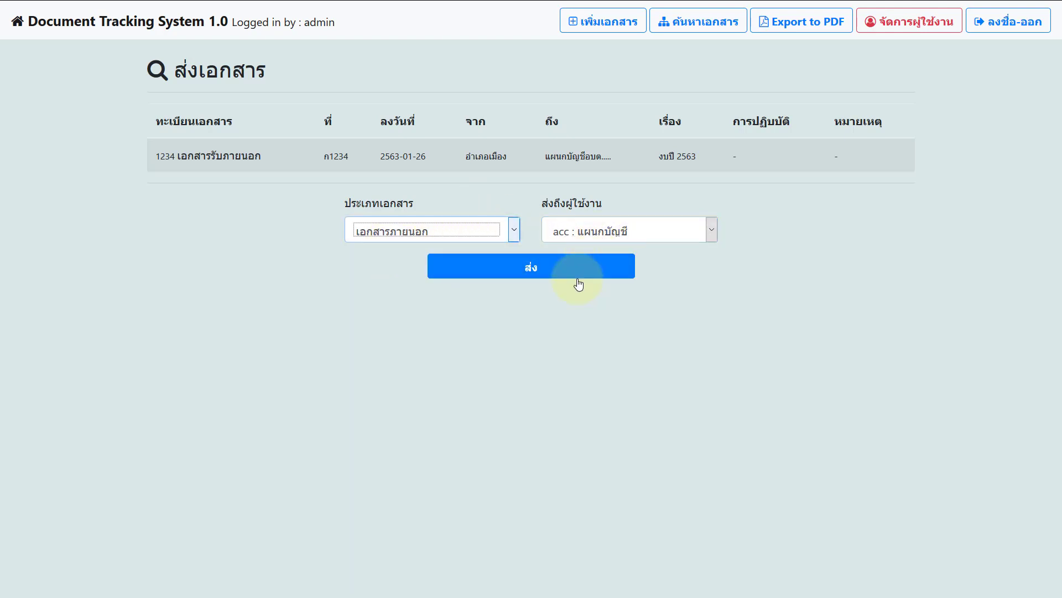
click(553, 270)
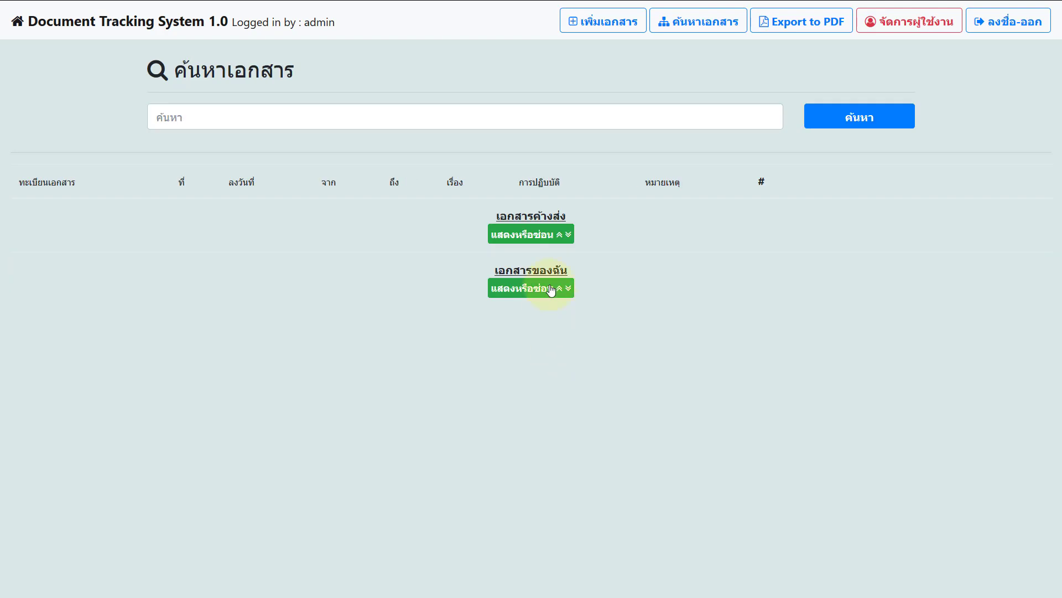
Step: Check document 1234 in the pending-send list, then log out
click(550, 289)
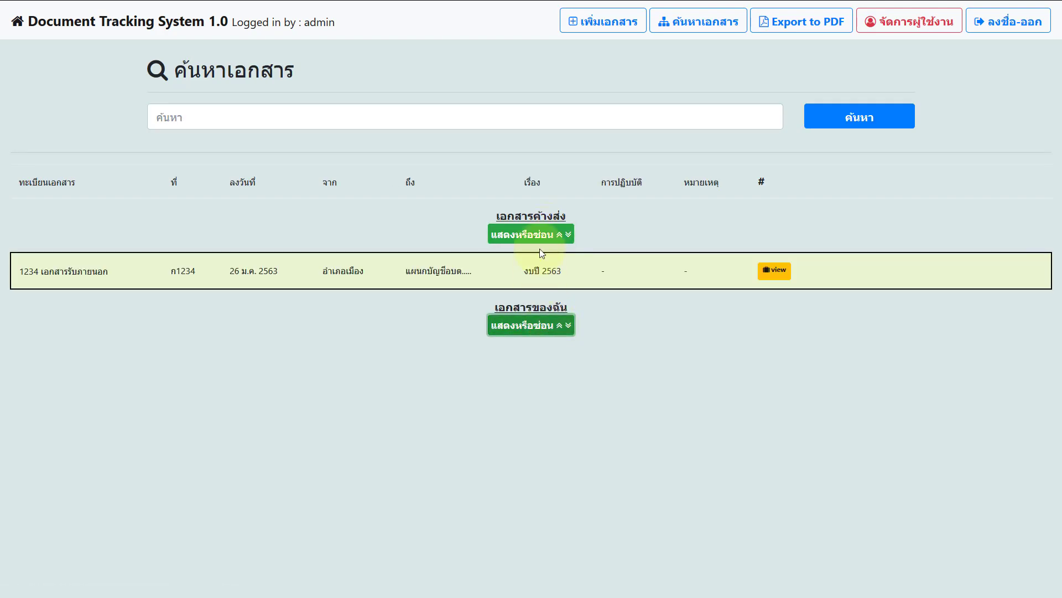
click(541, 237)
click(541, 238)
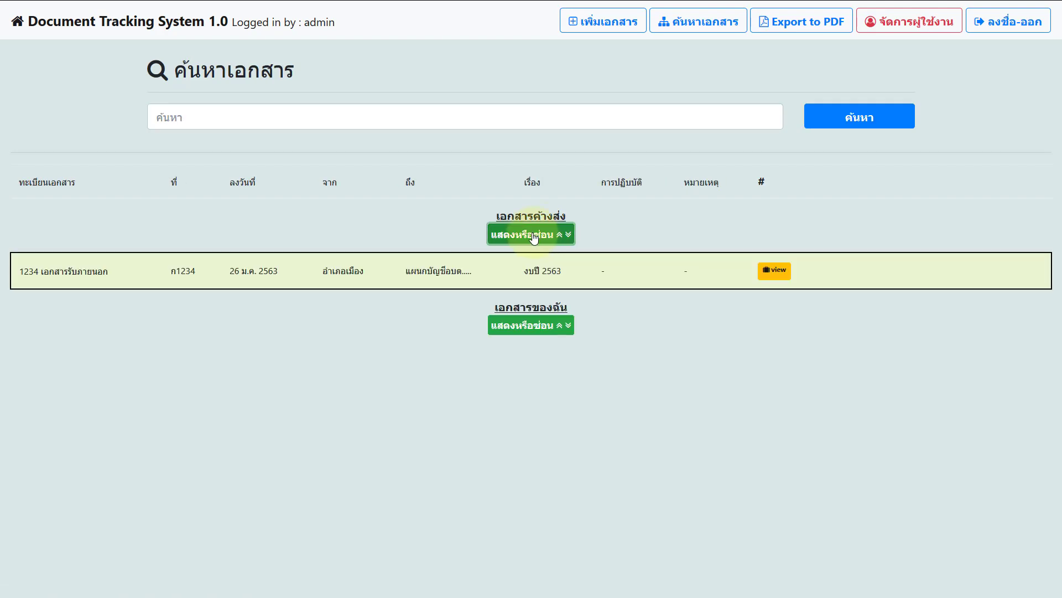
drag(498, 214, 577, 218)
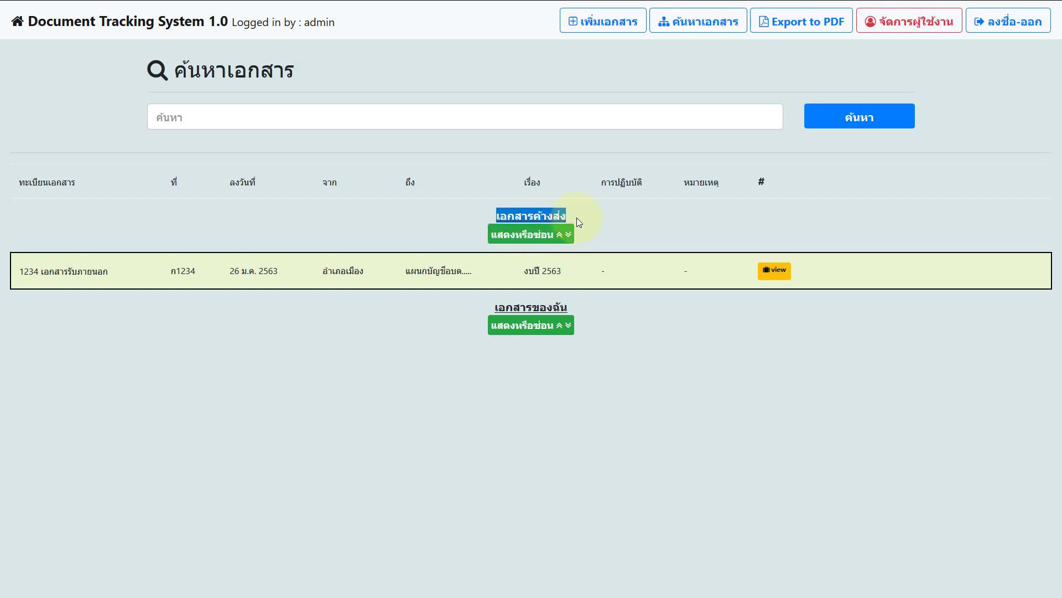
click(568, 234)
click(568, 234)
click(444, 271)
drag(444, 271, 477, 285)
click(480, 274)
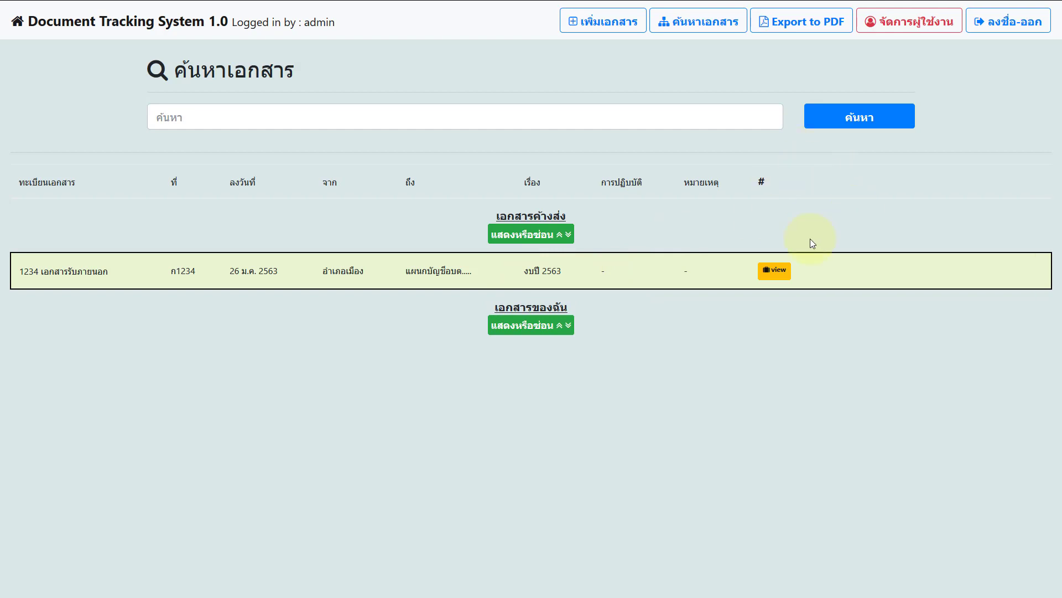
click(1009, 32)
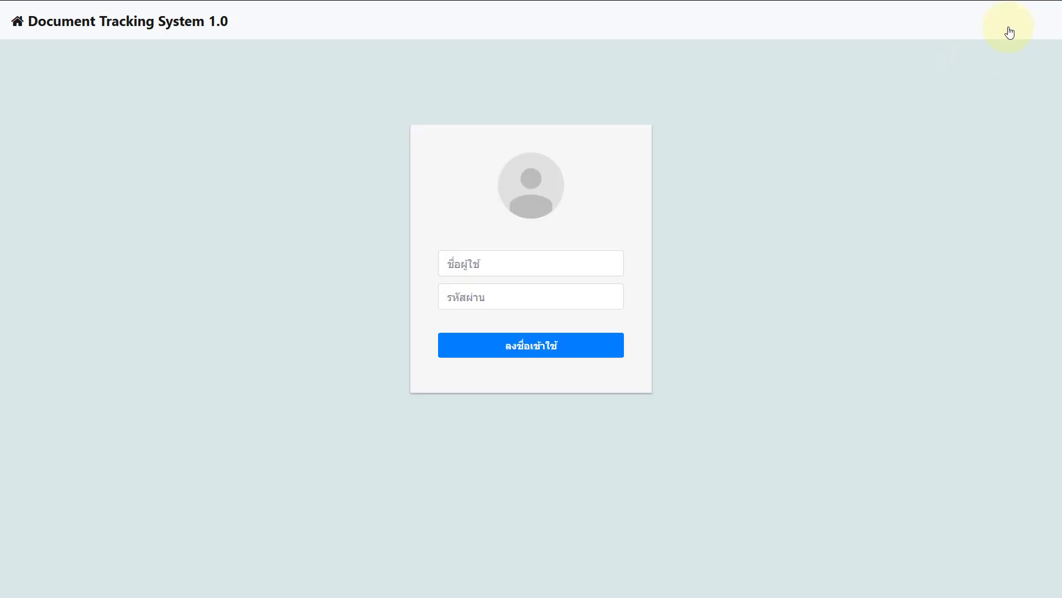
Step: Log in as user acc with its password, declining the browser's password prompt
click(569, 272)
text(ฟ)
key(BackSpace)
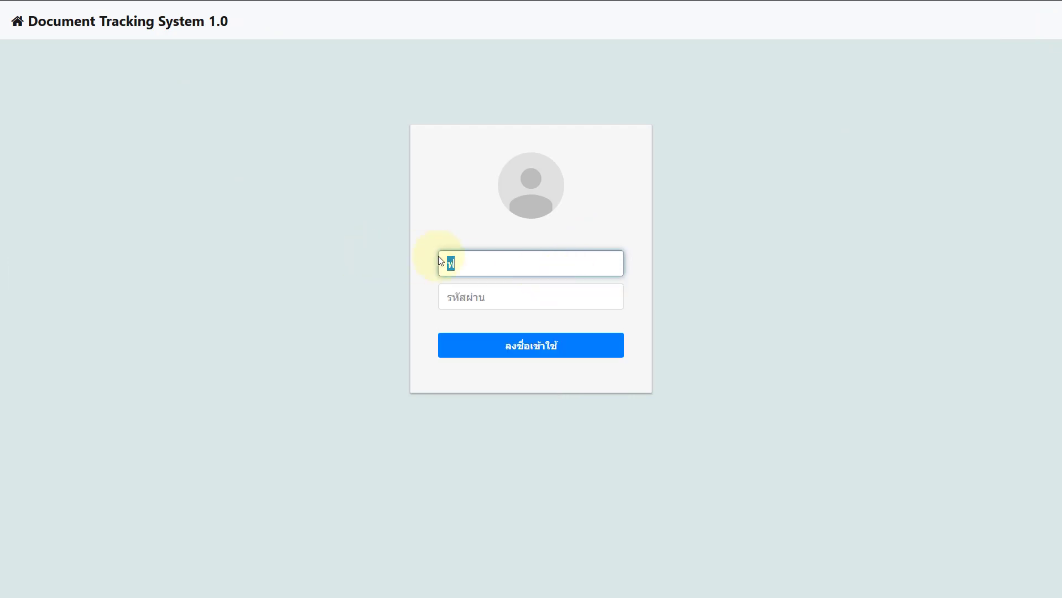
text(acc)
click(454, 296)
text(acc)
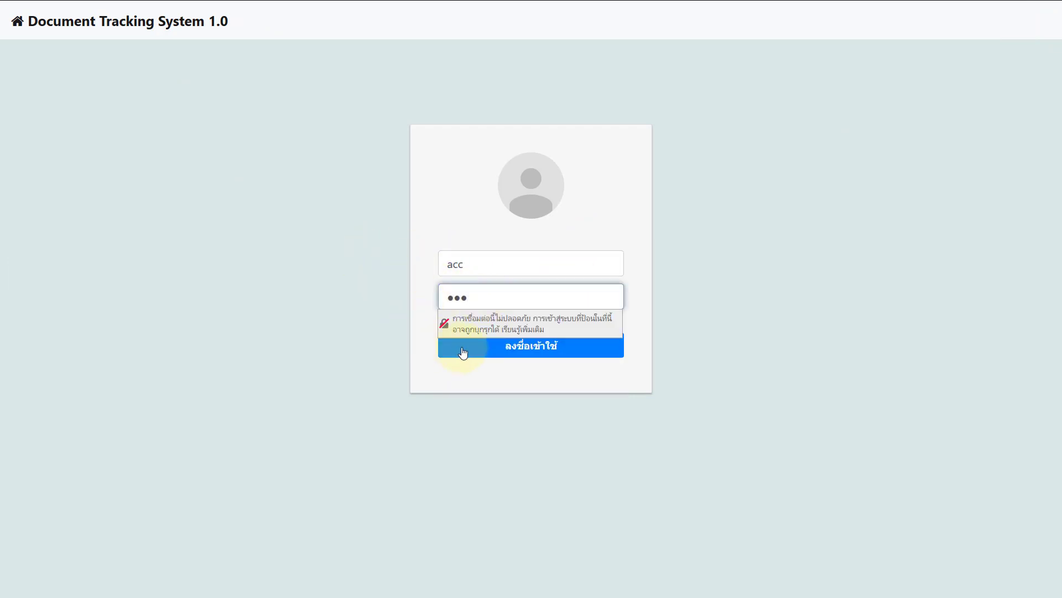
click(464, 349)
click(376, 113)
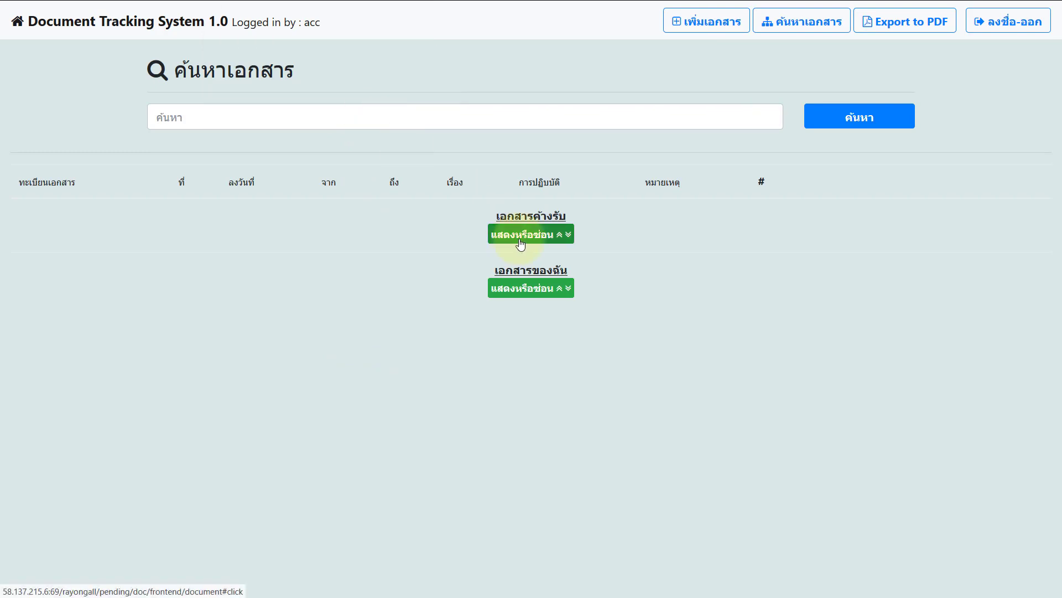
Step: Expand the ค้างรับ list and view document 1234's route history
click(522, 234)
click(521, 234)
click(521, 286)
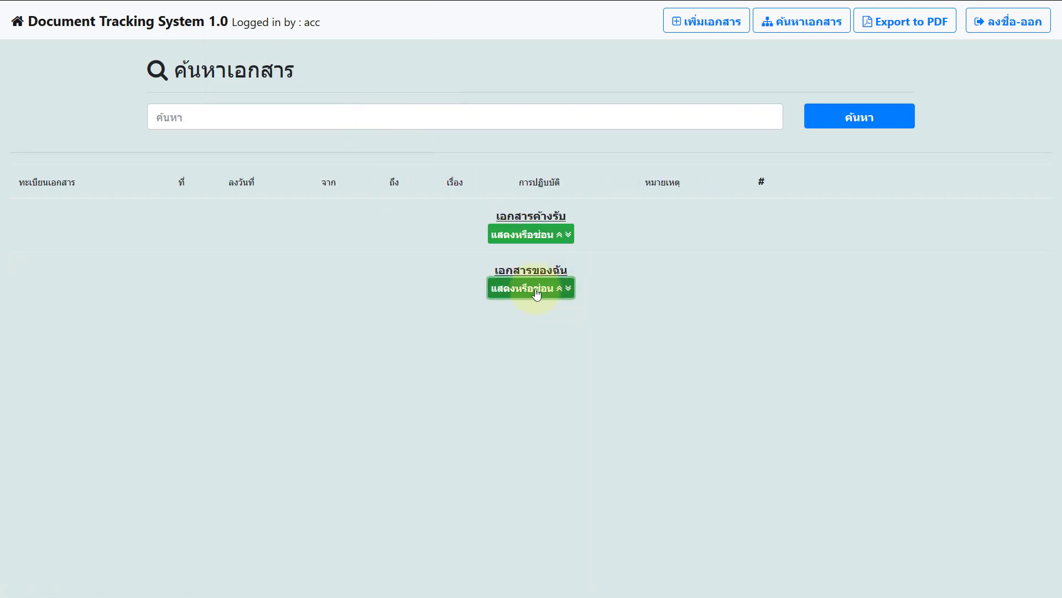
click(528, 234)
double_click(543, 221)
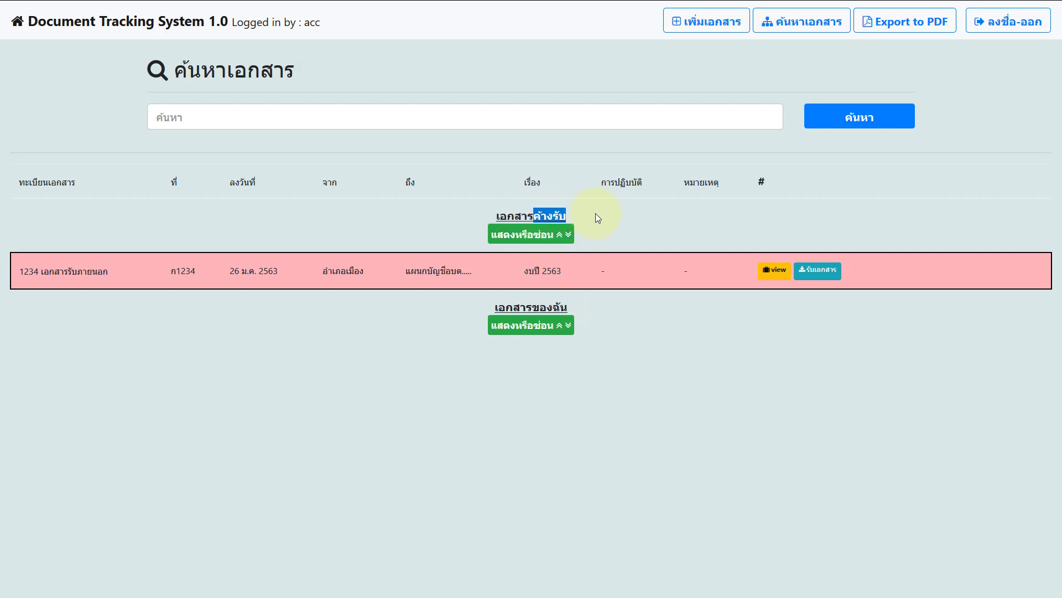
click(604, 218)
click(775, 270)
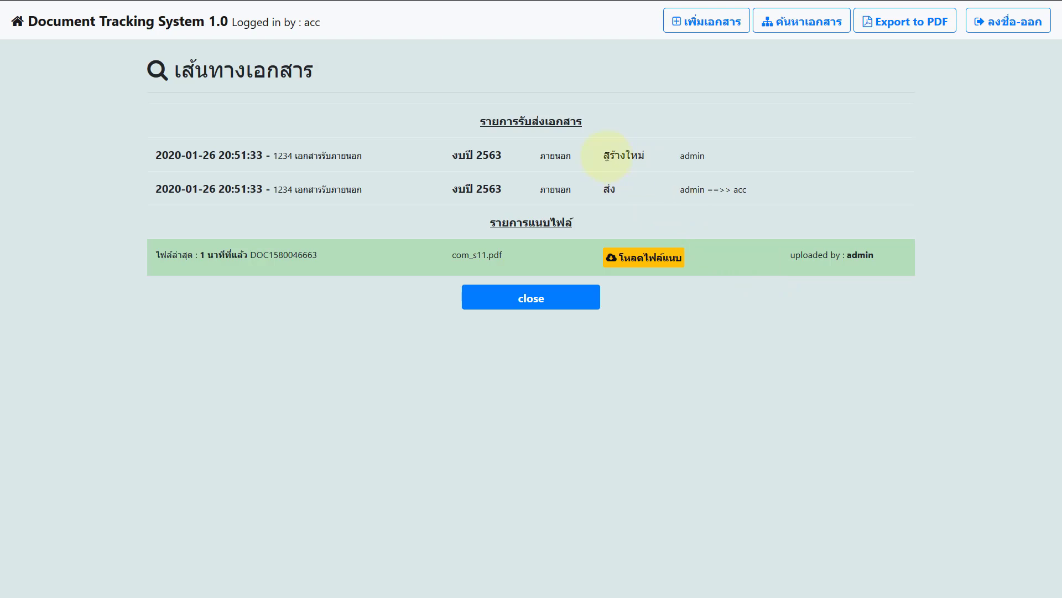
Step: Inspect the สร้างใหม่ and sender-to-recipient entries in the route history, then close it
drag(607, 156, 721, 155)
double_click(608, 188)
drag(687, 192, 747, 189)
double_click(740, 190)
click(589, 299)
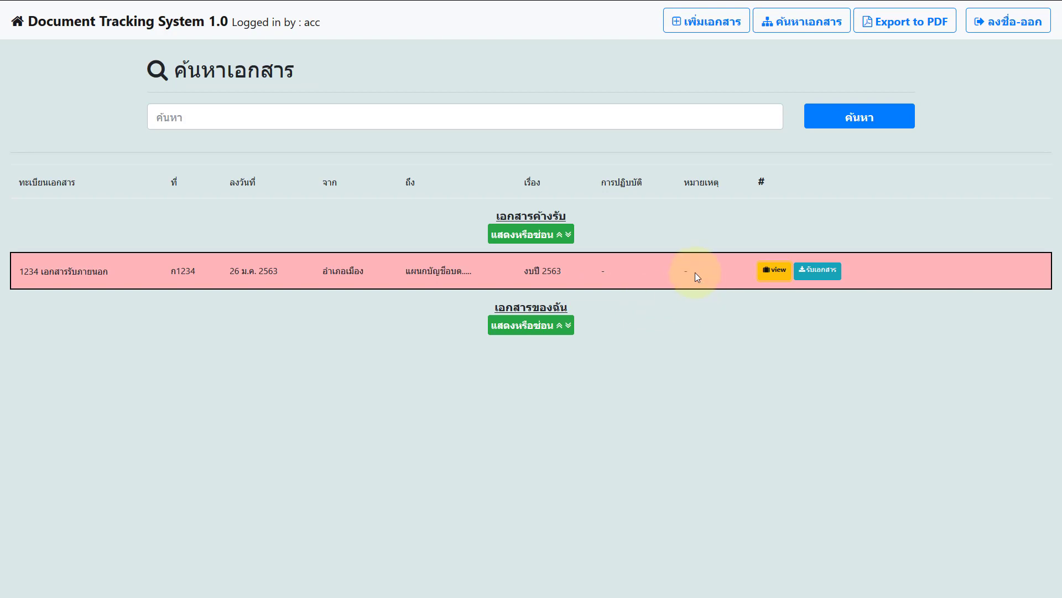
Step: Receive document 1234 and view its updated route history
click(807, 274)
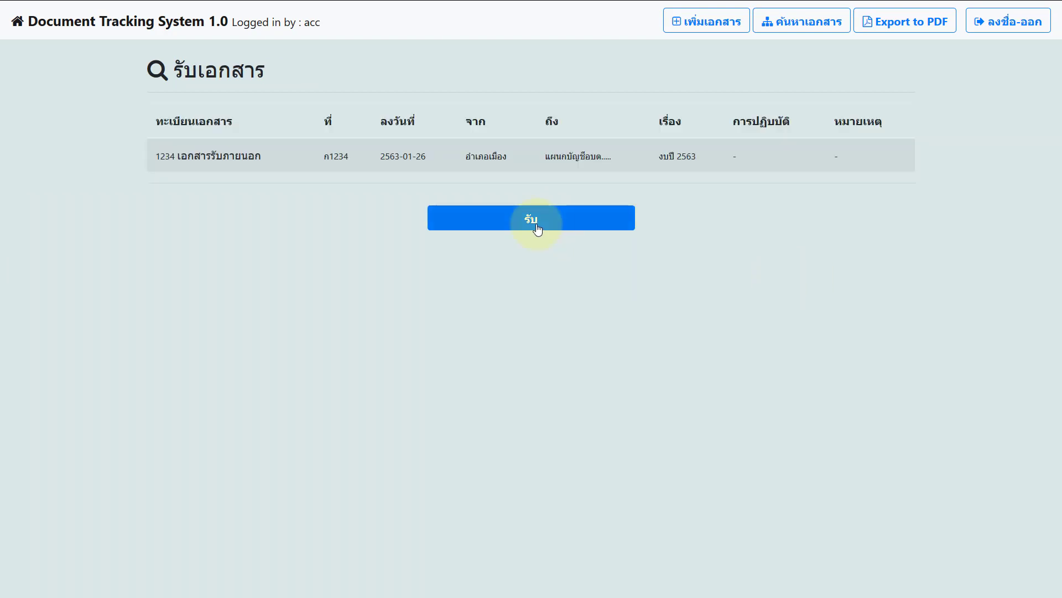
click(503, 224)
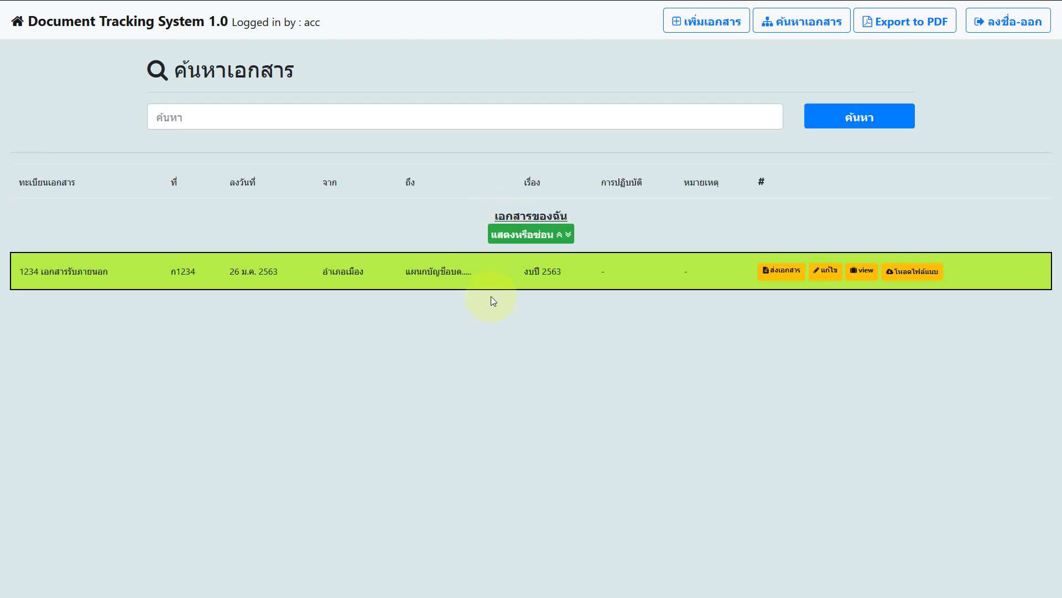
click(862, 271)
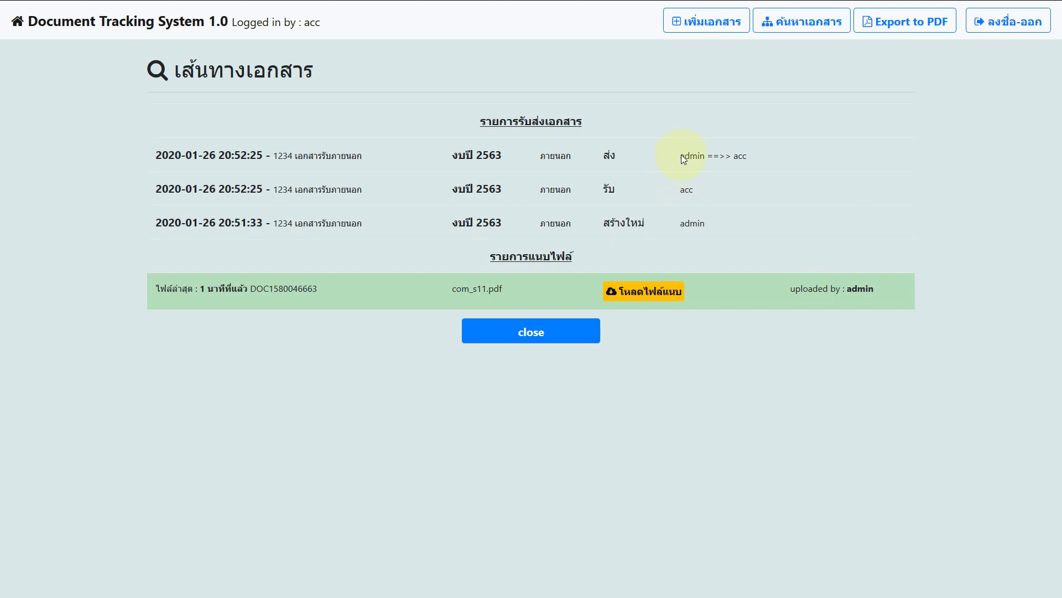
Step: Check the creator, receiver and sender entries in the history, then close it
drag(670, 223, 736, 232)
drag(670, 192, 701, 192)
double_click(690, 156)
drag(720, 156, 755, 159)
click(588, 337)
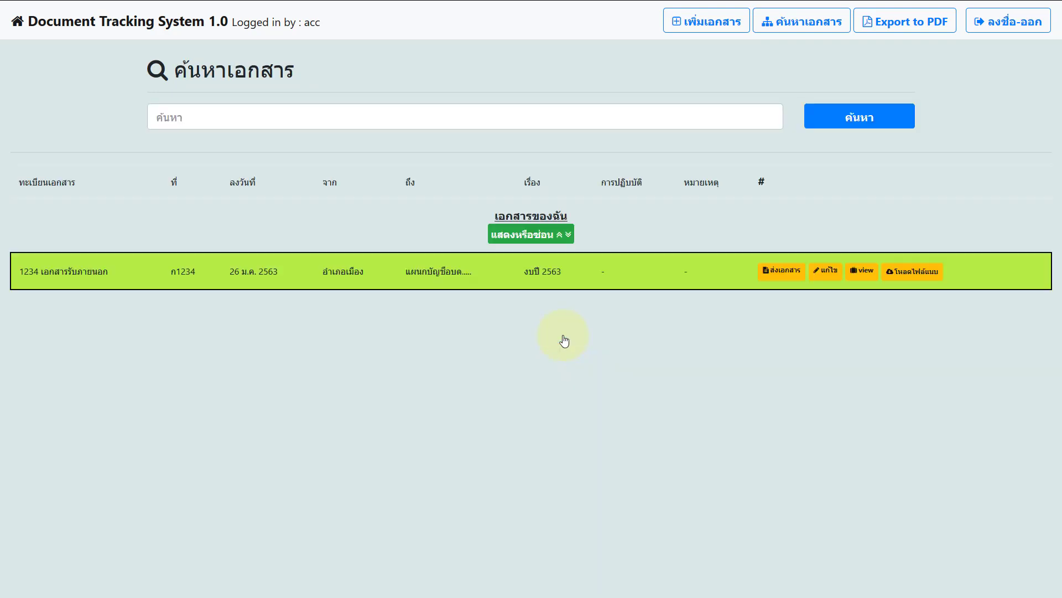
Step: Open the send form for document 1234 and address it to ### ส่งเข้าส่วนกลาง ###
click(780, 272)
click(674, 232)
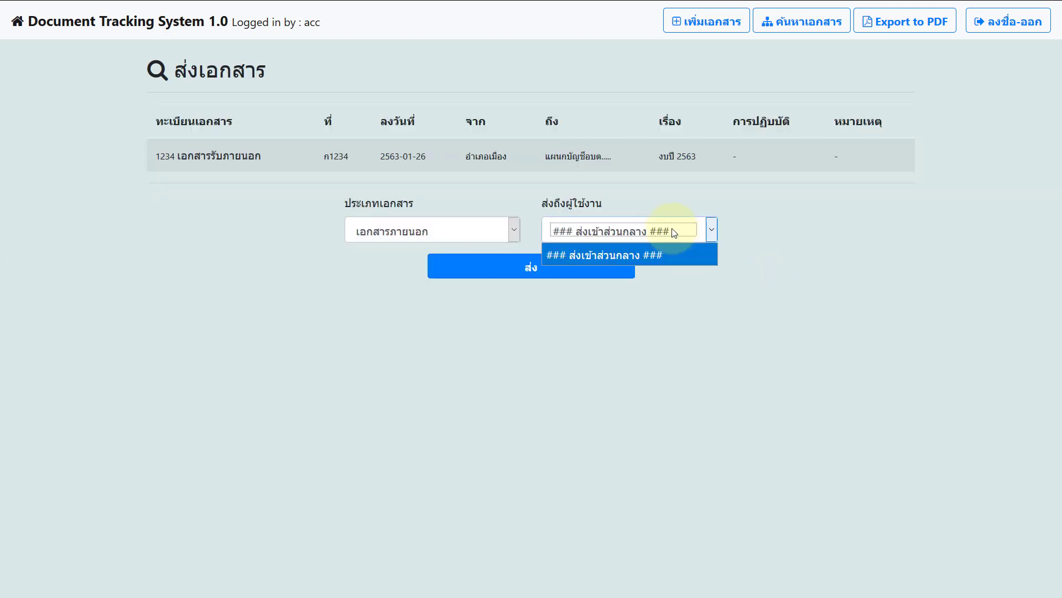
click(661, 253)
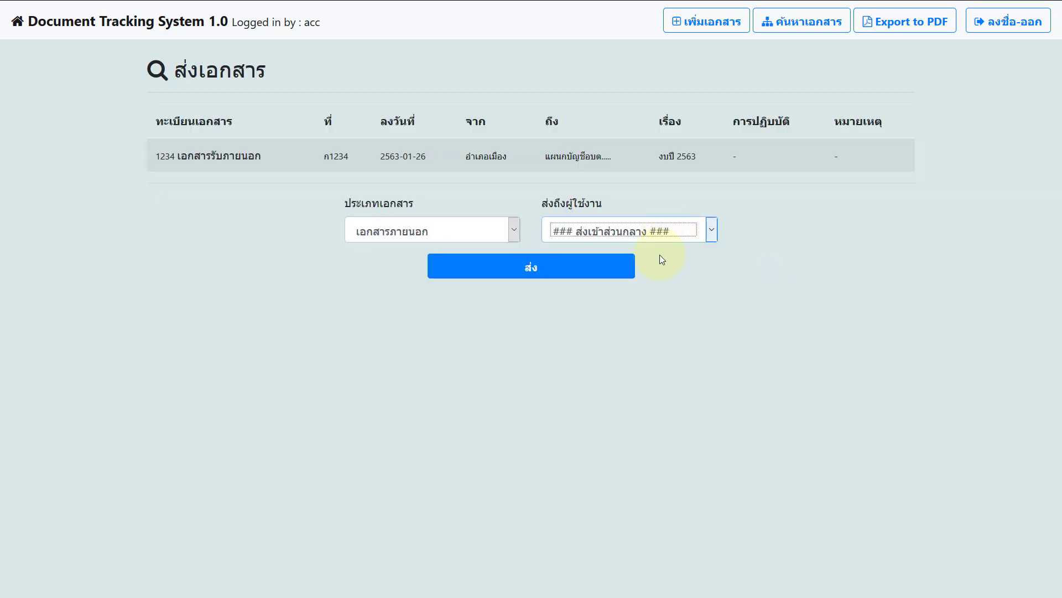
click(656, 234)
click(653, 247)
click(656, 238)
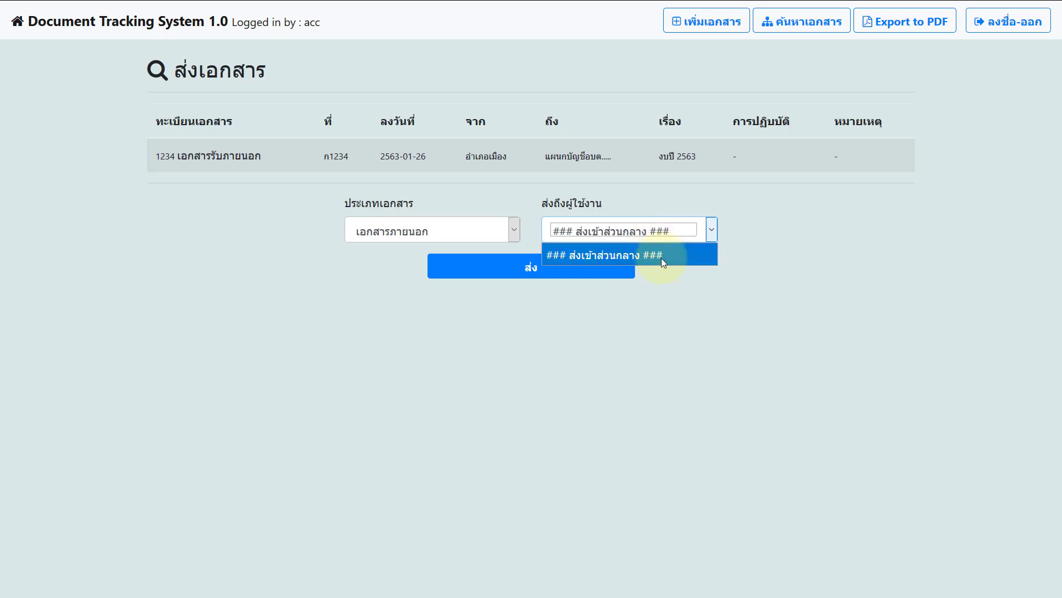
click(662, 256)
click(664, 233)
click(661, 254)
click(656, 239)
click(656, 259)
click(655, 236)
click(654, 252)
click(659, 234)
click(658, 254)
click(681, 293)
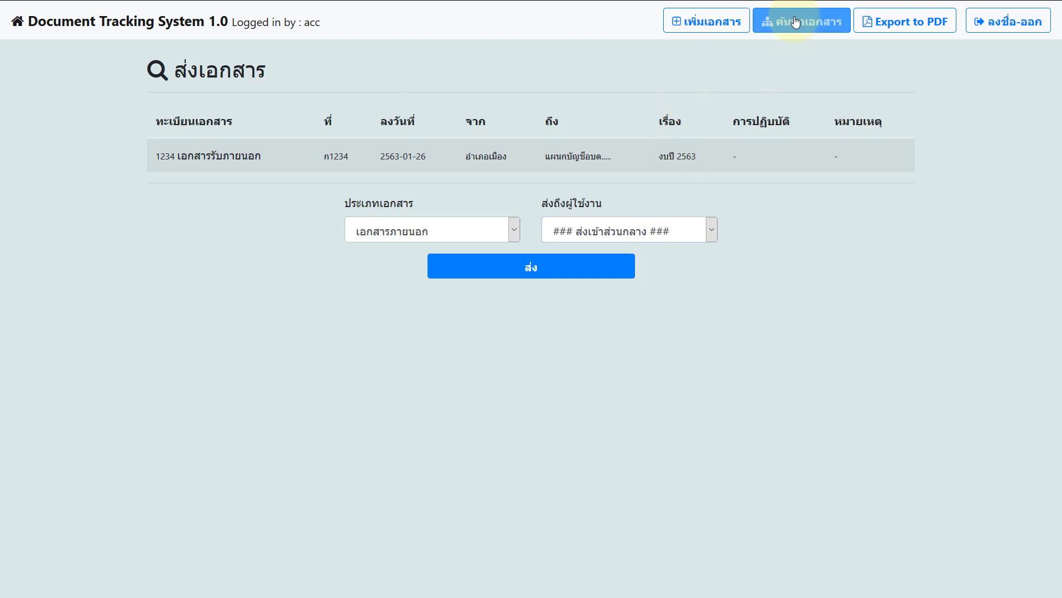
Step: Send document 1234 on, find it by searching งบปี 2563, and re-save its details
click(606, 256)
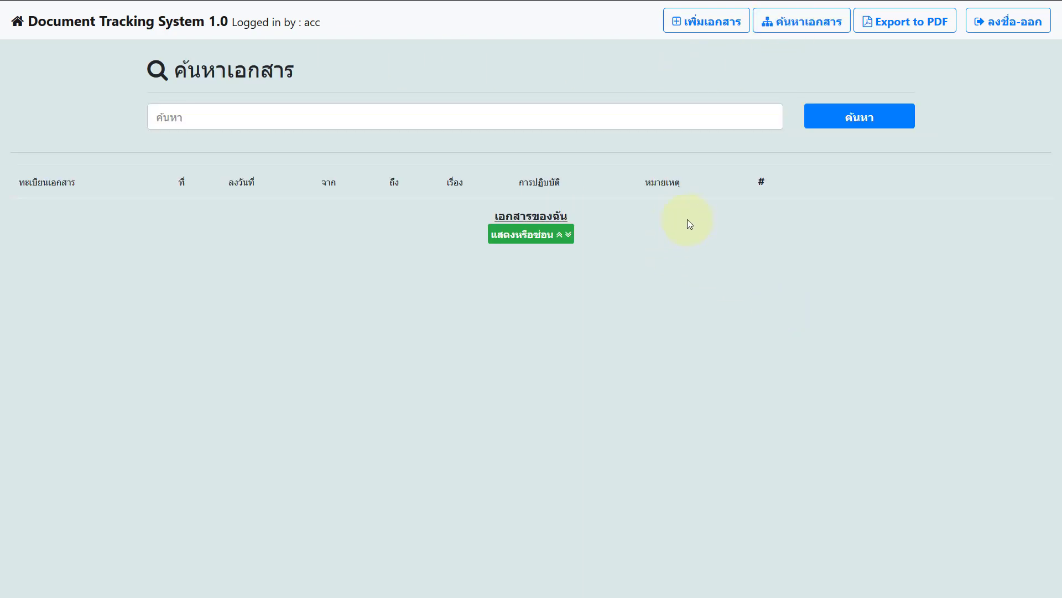
click(540, 119)
text(งบ)
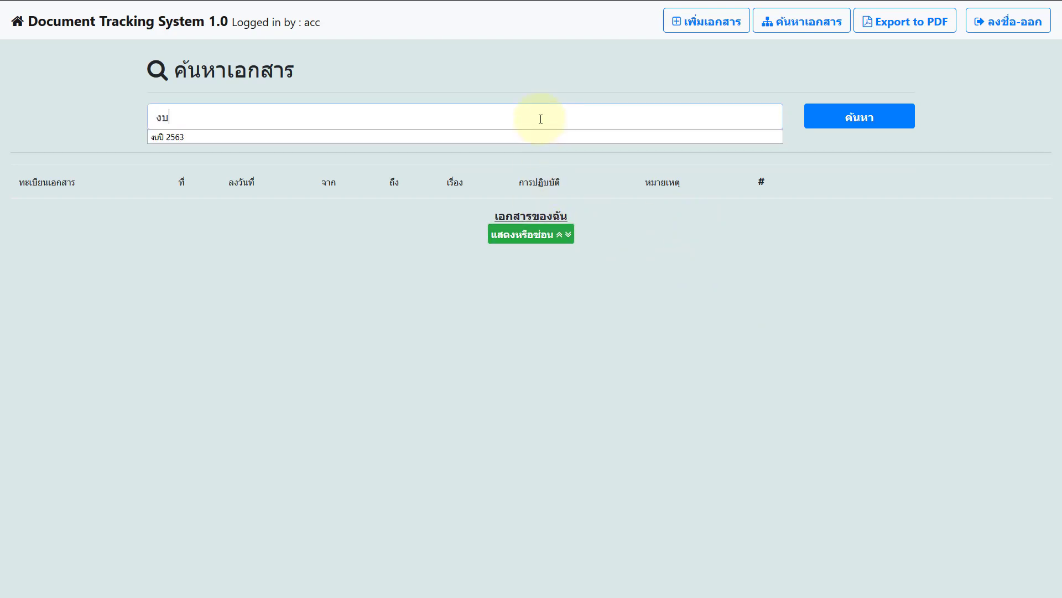
click(553, 136)
click(819, 124)
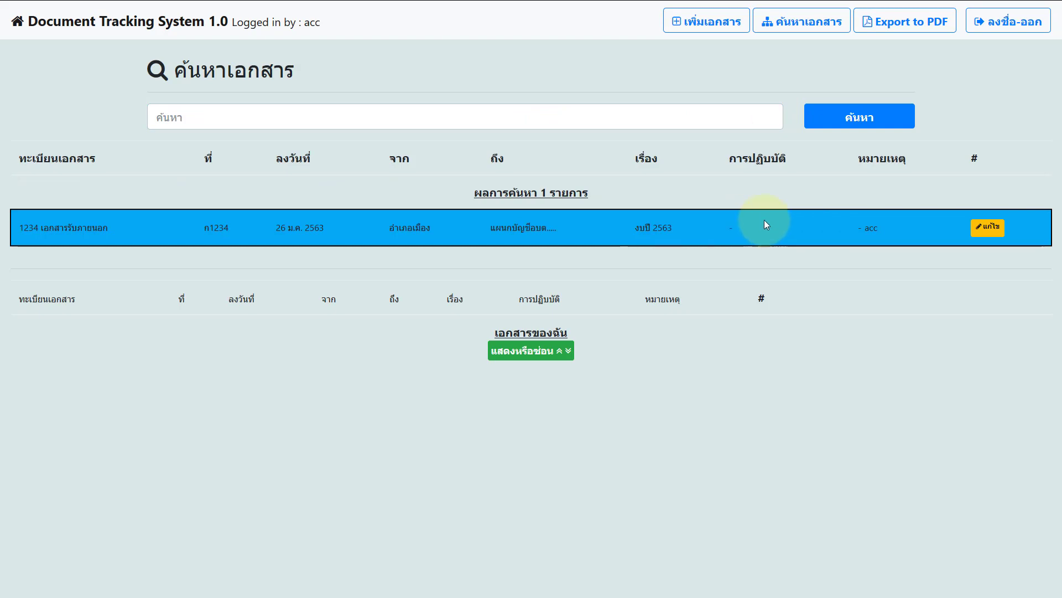
click(986, 229)
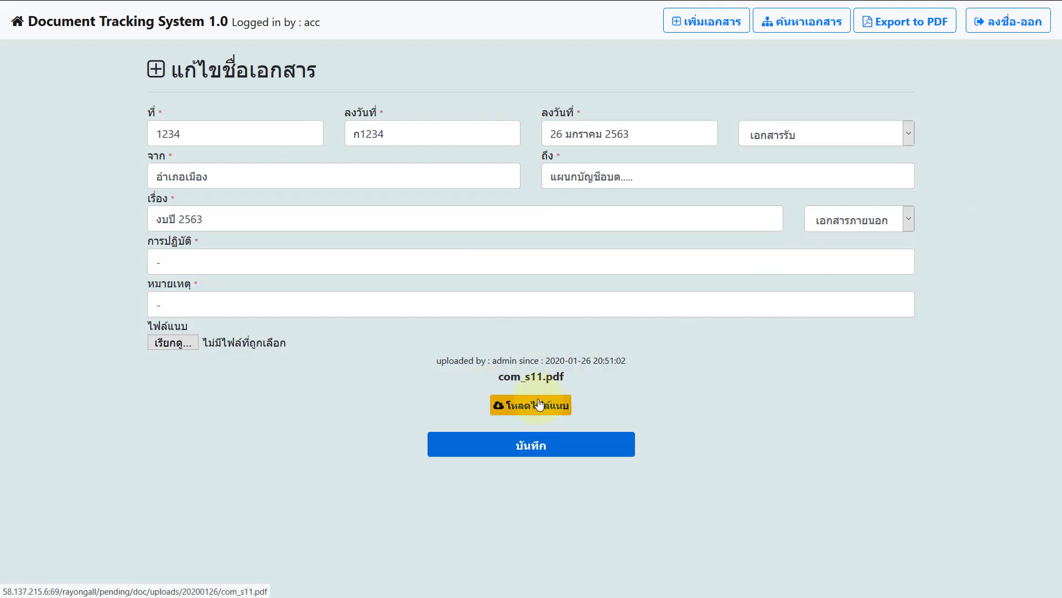
click(562, 445)
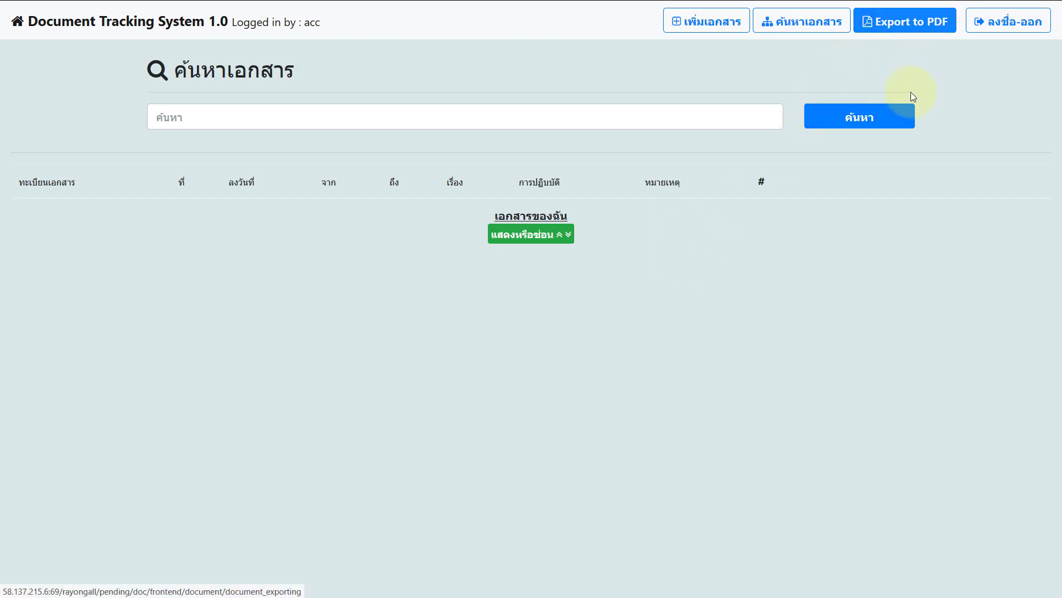
Step: Export the 26 มกราคม 2563 report to PDF and open it in Microsoft Edge
click(887, 35)
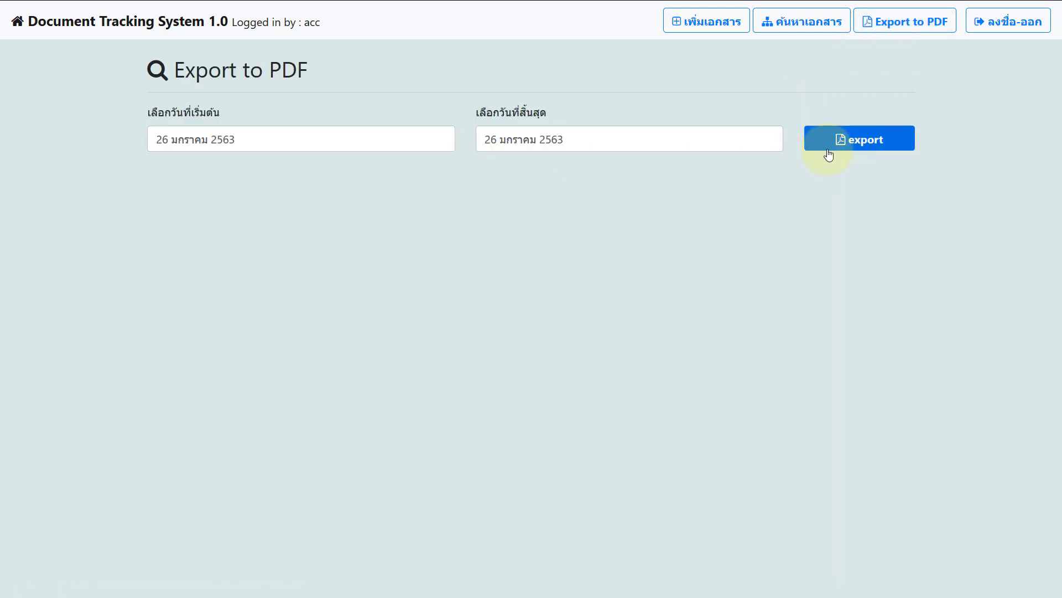
click(830, 145)
click(792, 457)
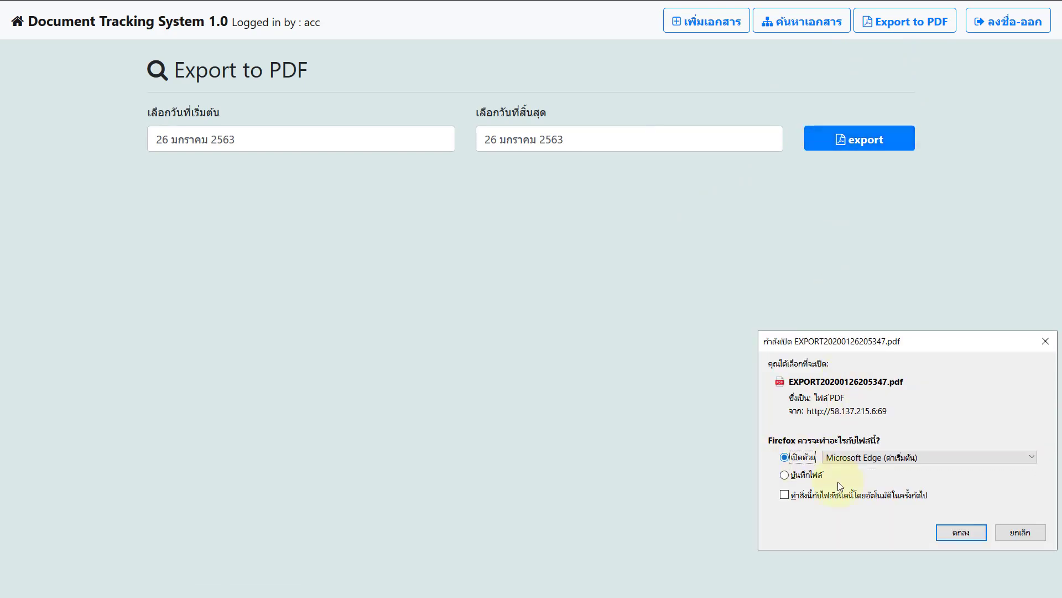
click(953, 532)
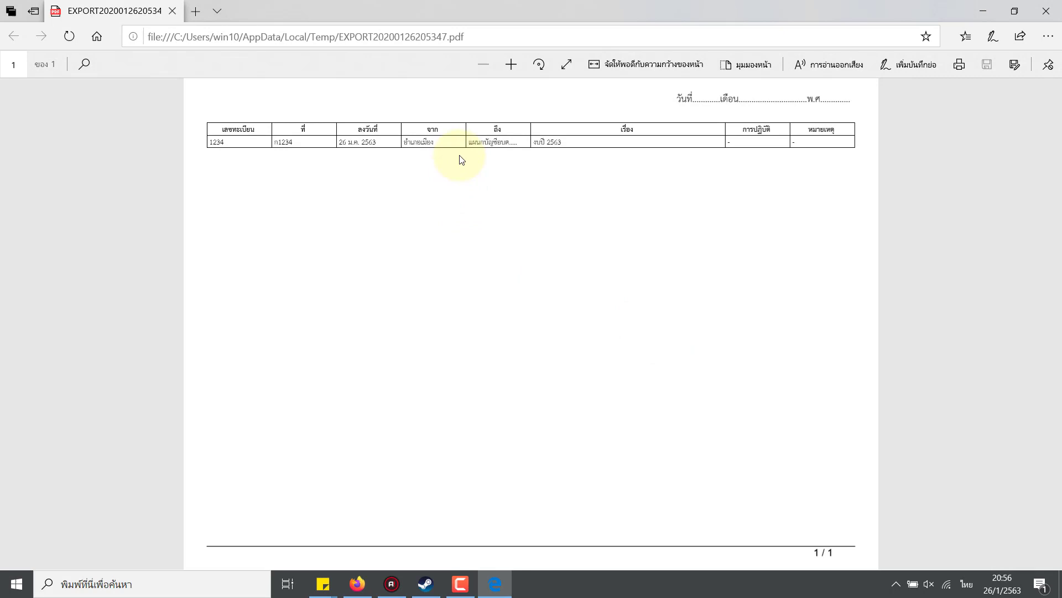
Step: Select the report's table row text in the PDF, then return to the tracking system
drag(462, 160, 628, 145)
click(742, 161)
key(alt+Tab)
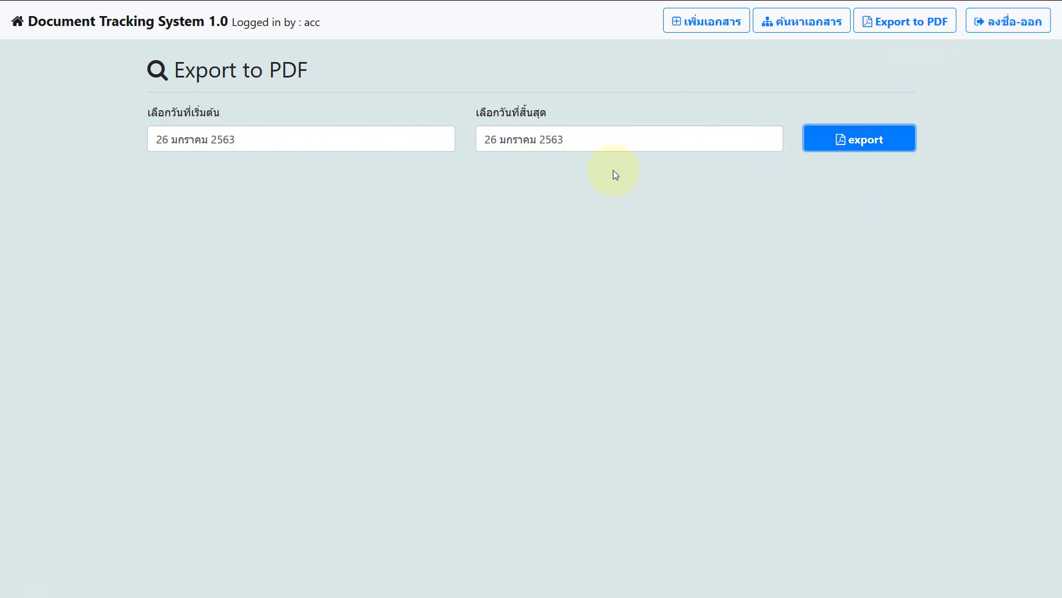
Step: Log out of the recipient account and sign back in with the saved administrator login
click(332, 136)
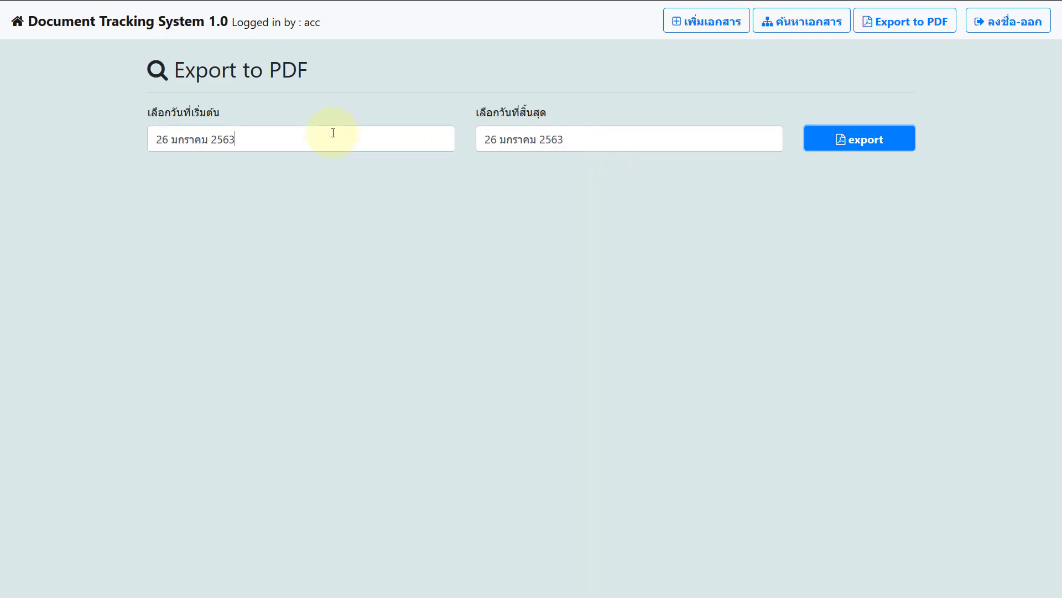
click(609, 141)
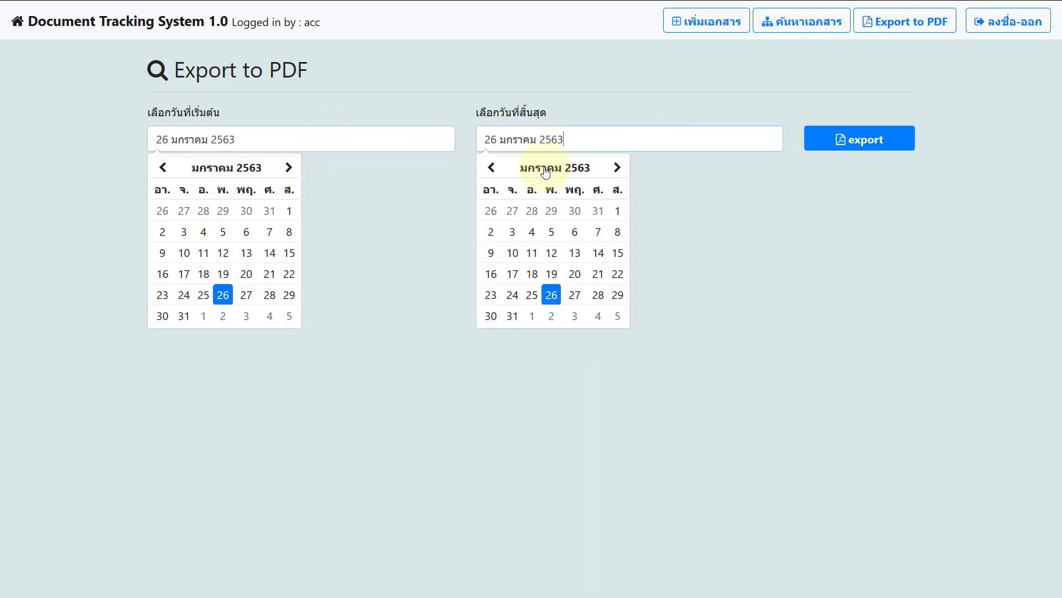
click(998, 27)
click(510, 259)
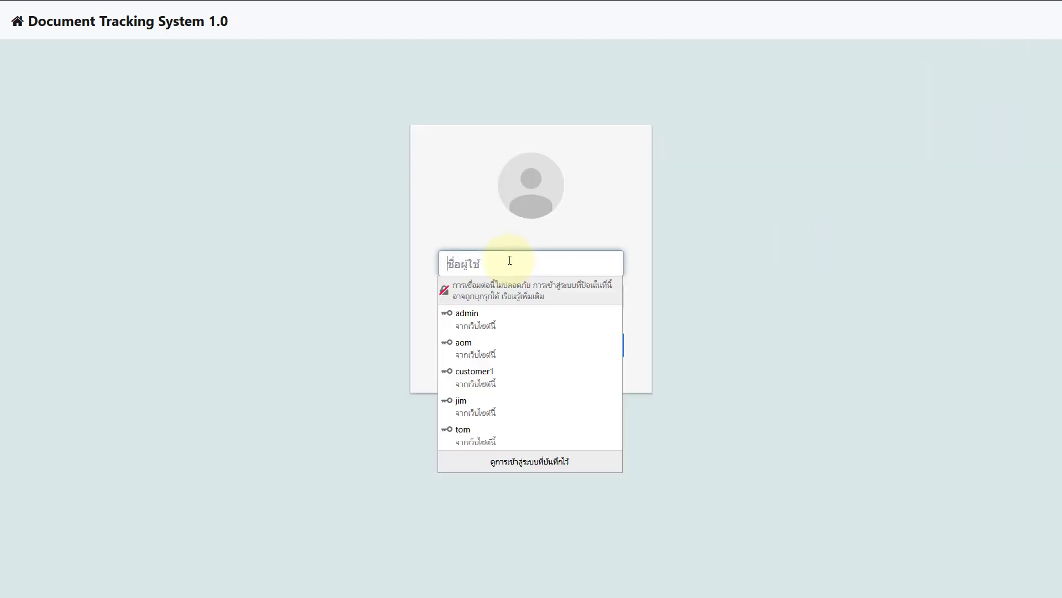
click(489, 321)
click(473, 356)
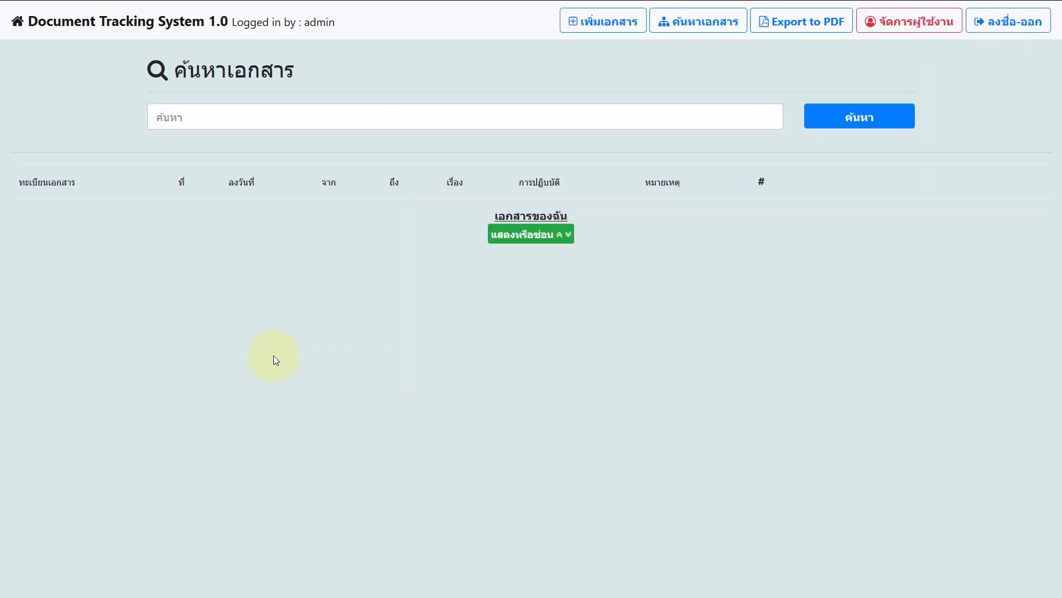